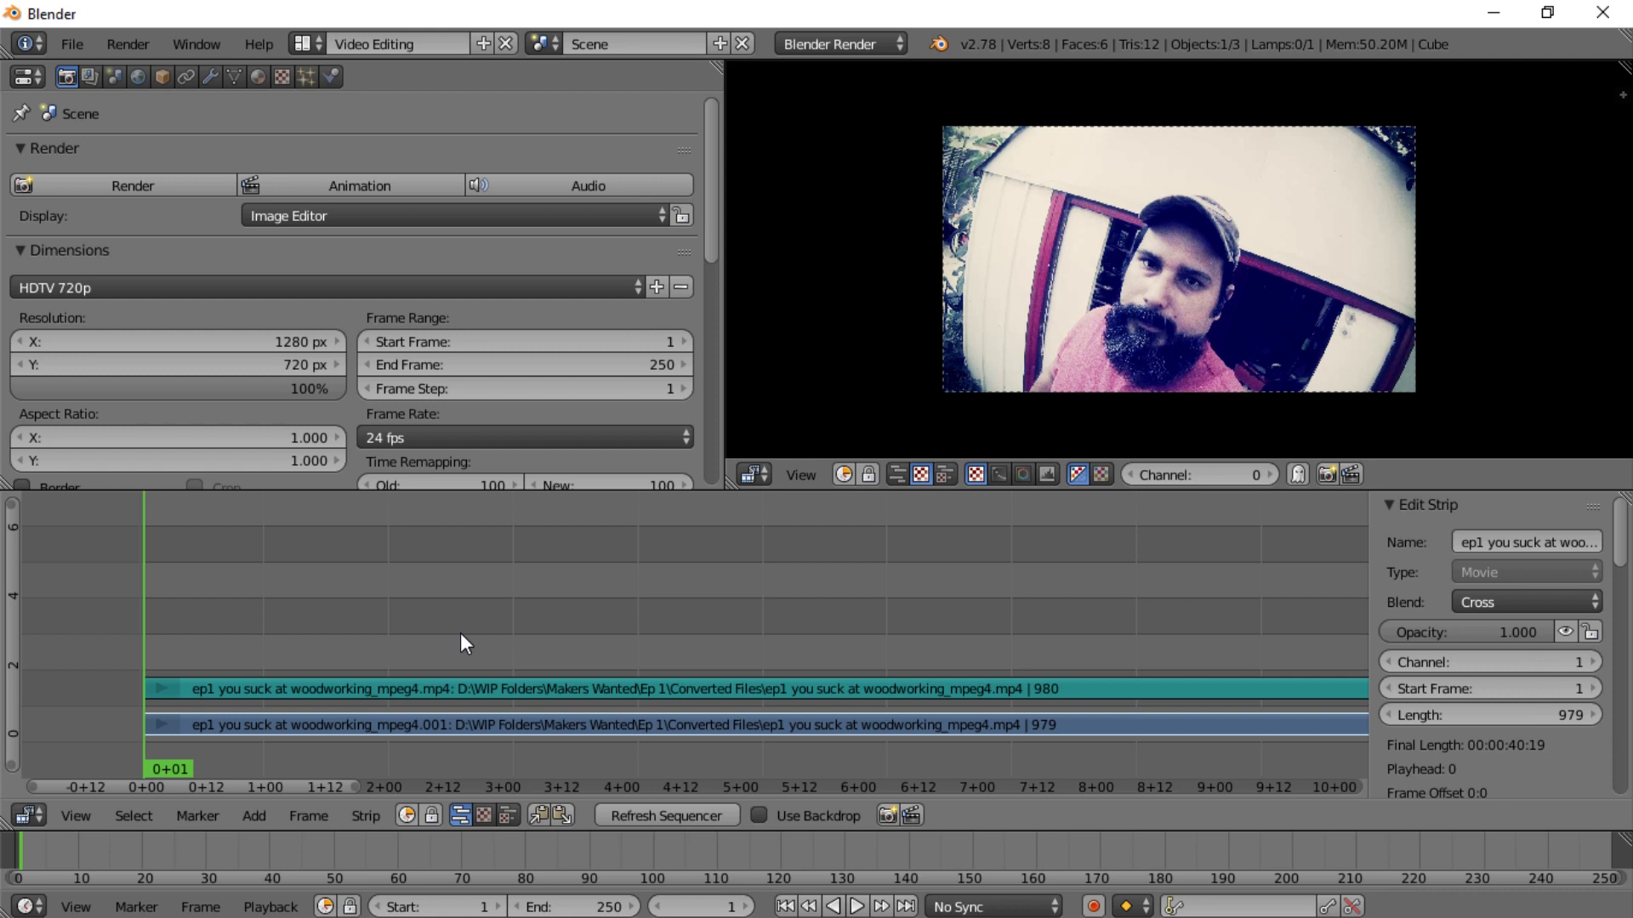
# - Zoom out and pan the sequencer so both woodworking clip strips are fully visible
pyautogui.scroll(-1, 461, 633)
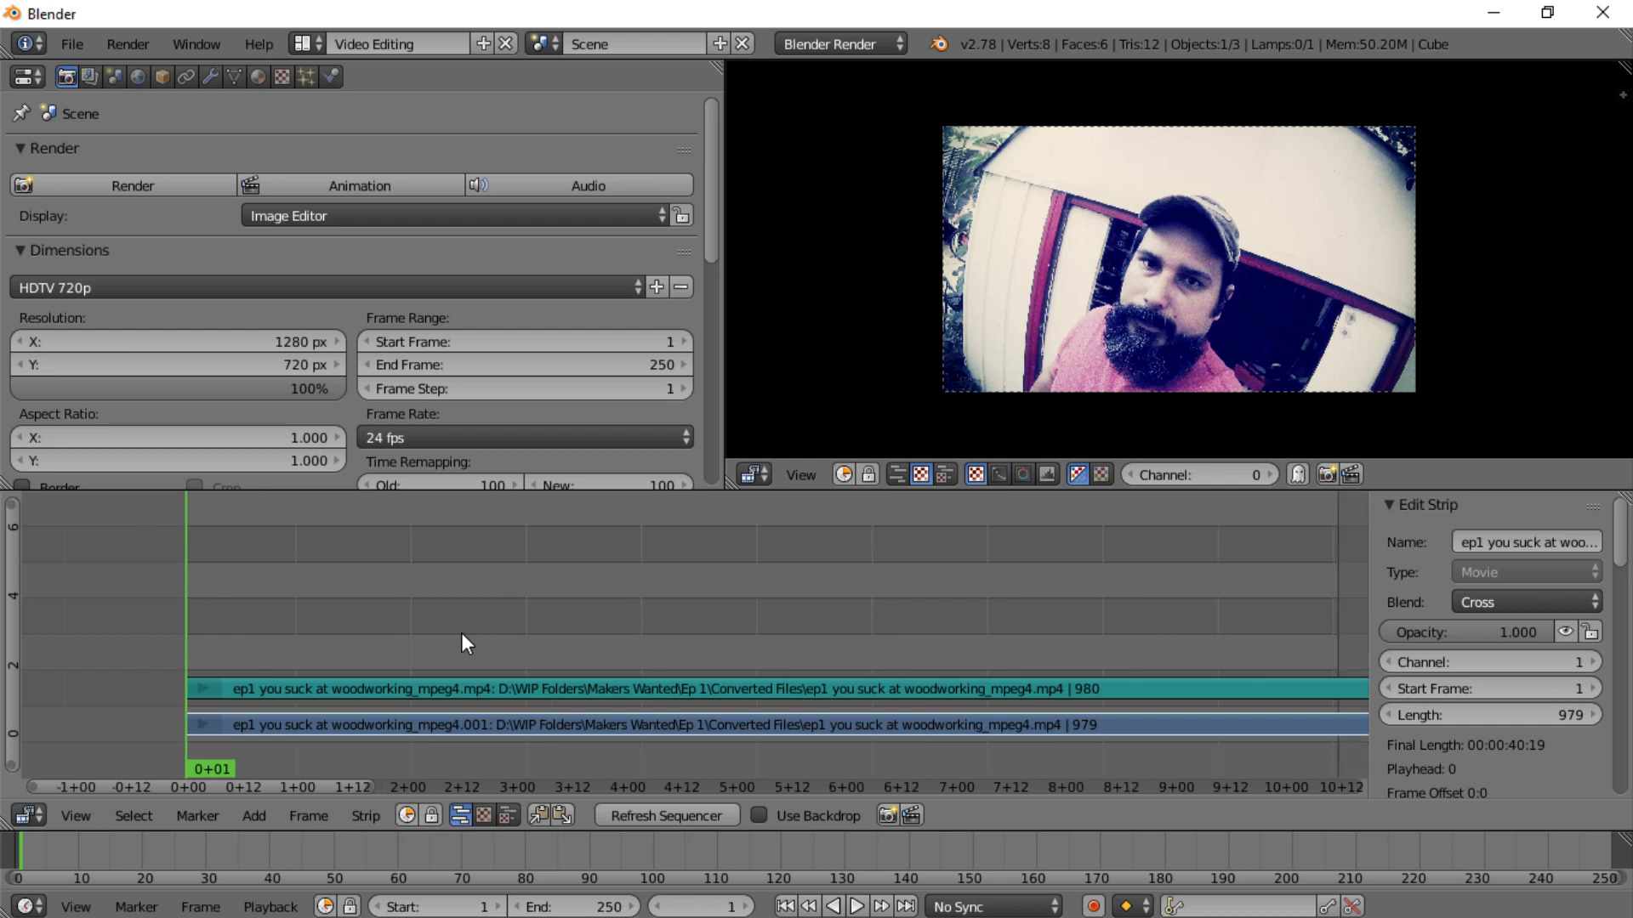
pyautogui.scroll(-4, 460, 633)
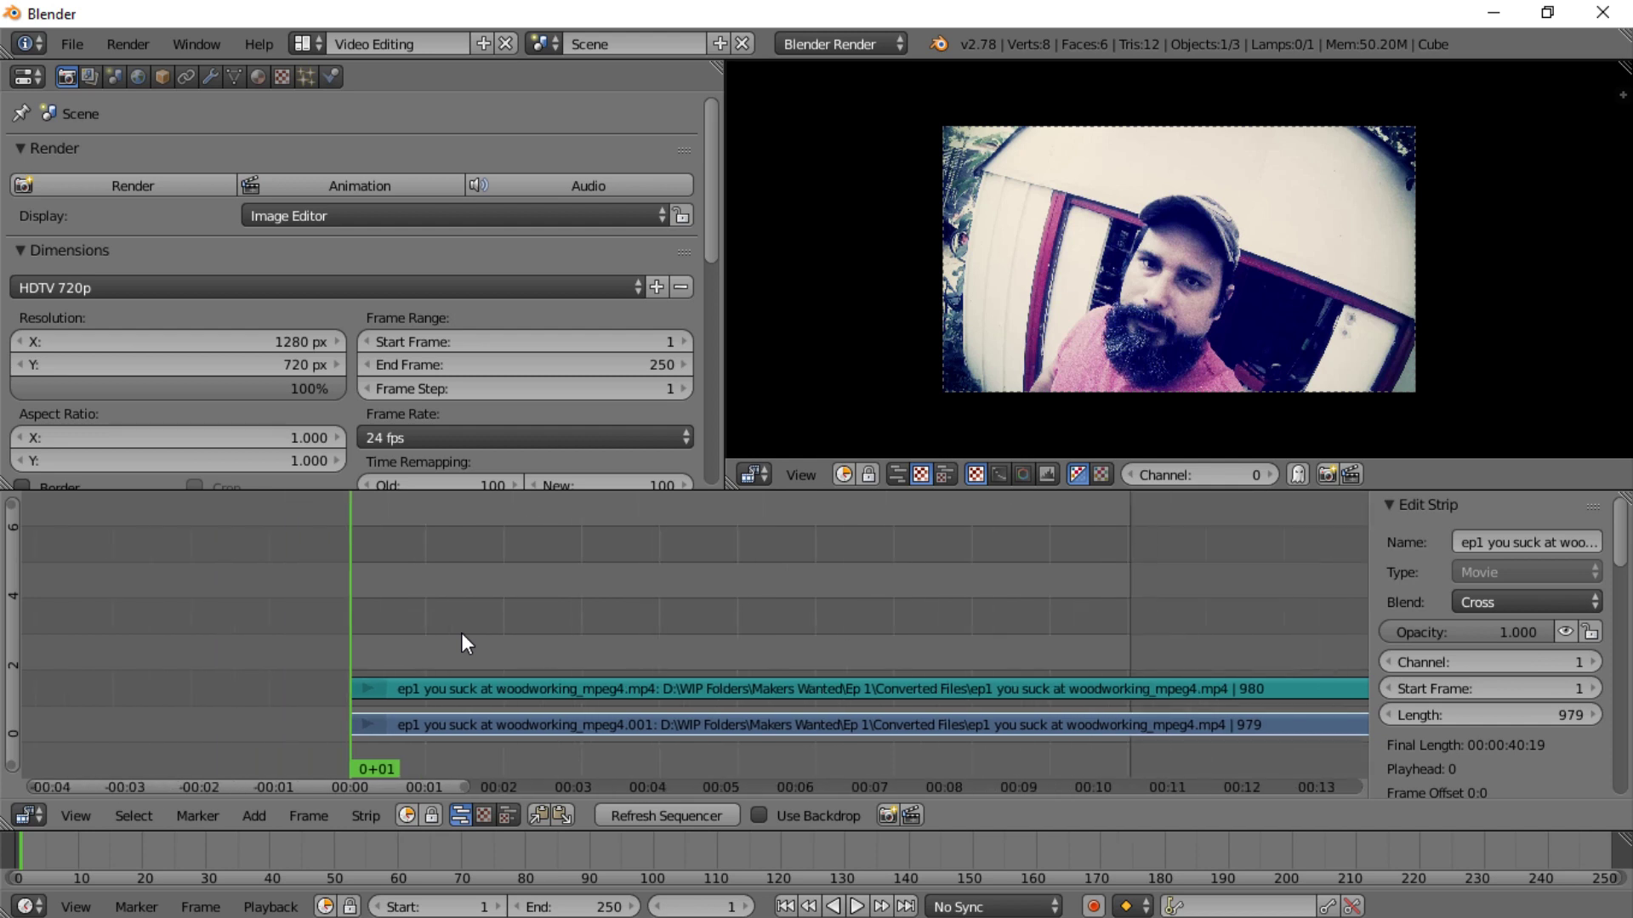
pyautogui.scroll(-5, 658, 655)
pyautogui.moveTo(671, 788); pyautogui.dragTo(1014, 784)
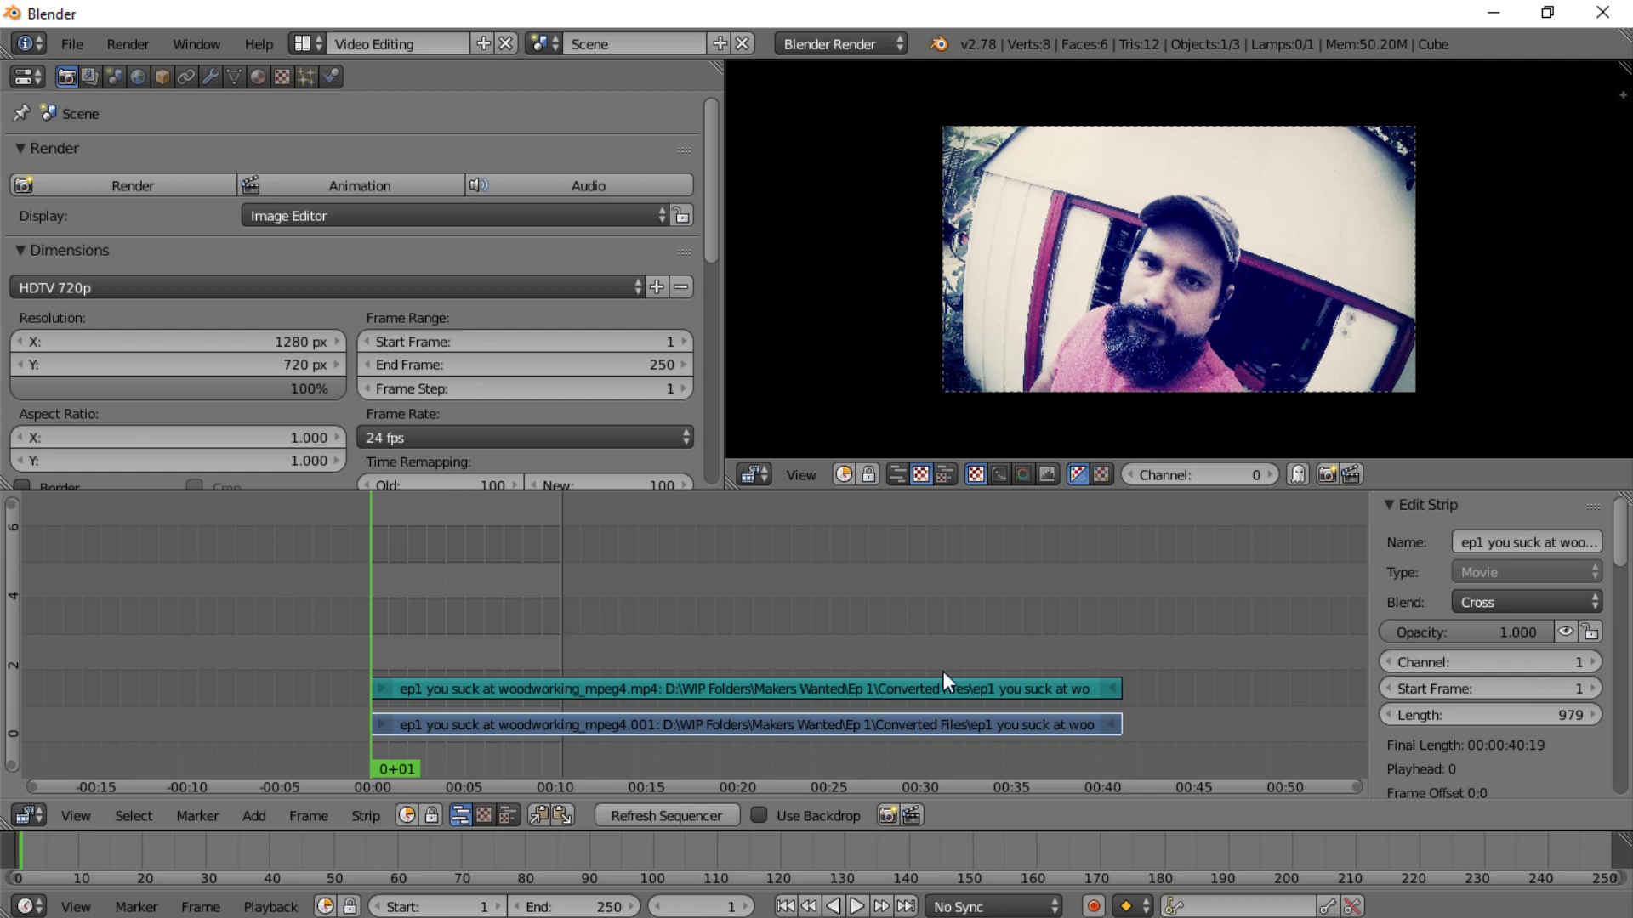
# - Locate the clip's last frame and set the scene End frame to 979
pyautogui.click(1127, 669)
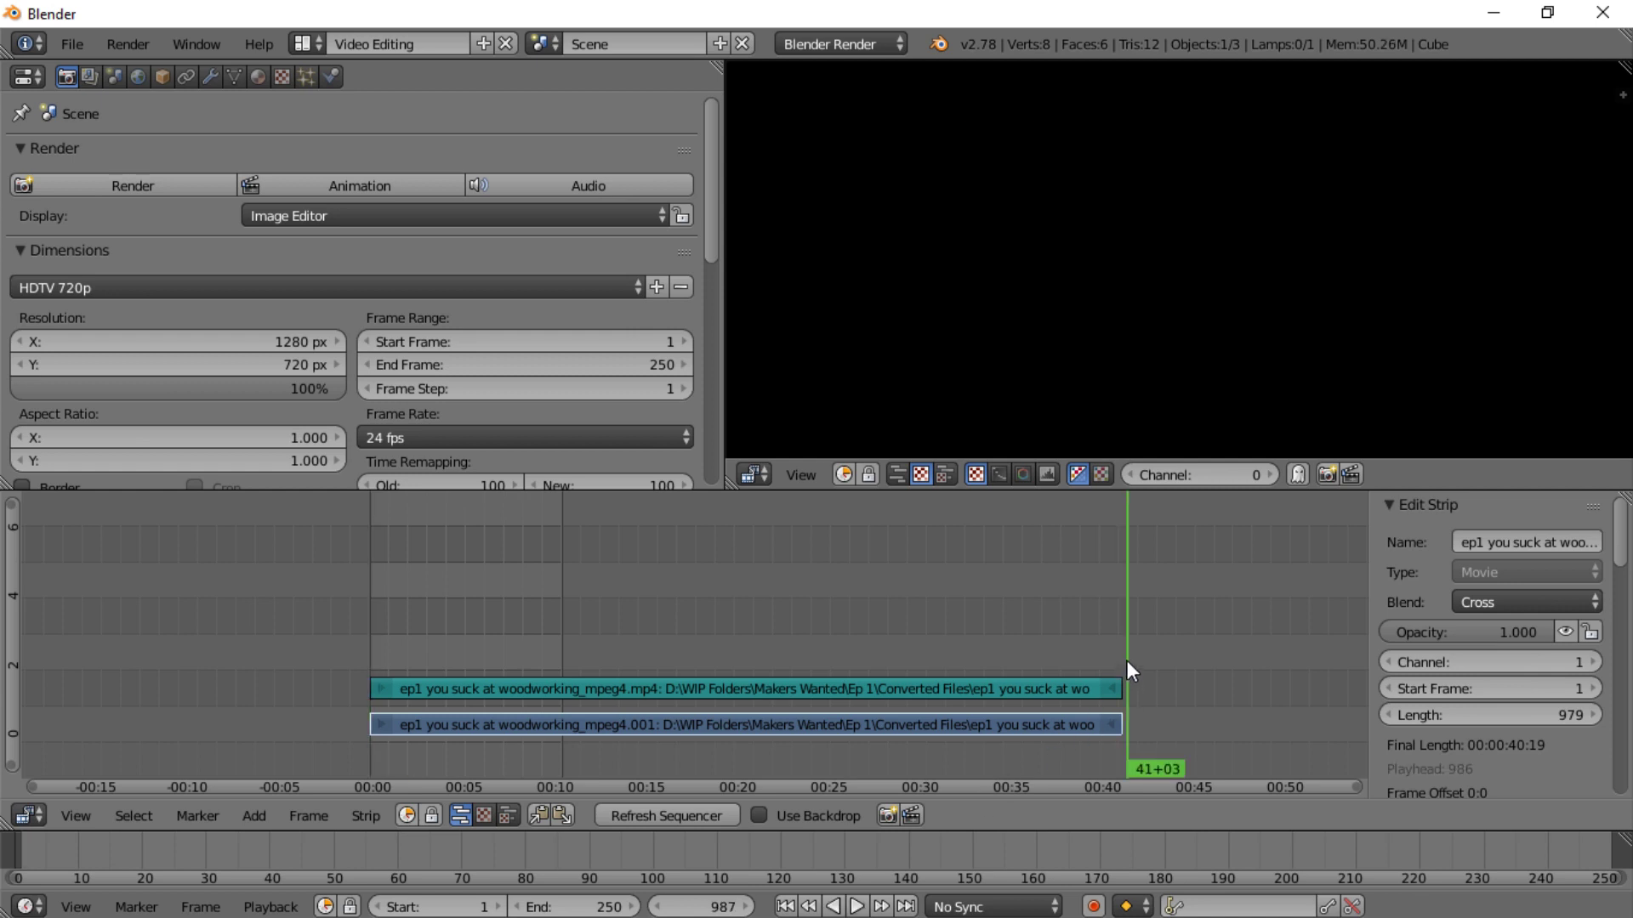
pyautogui.hotkey('shift', 'alt', 'a')
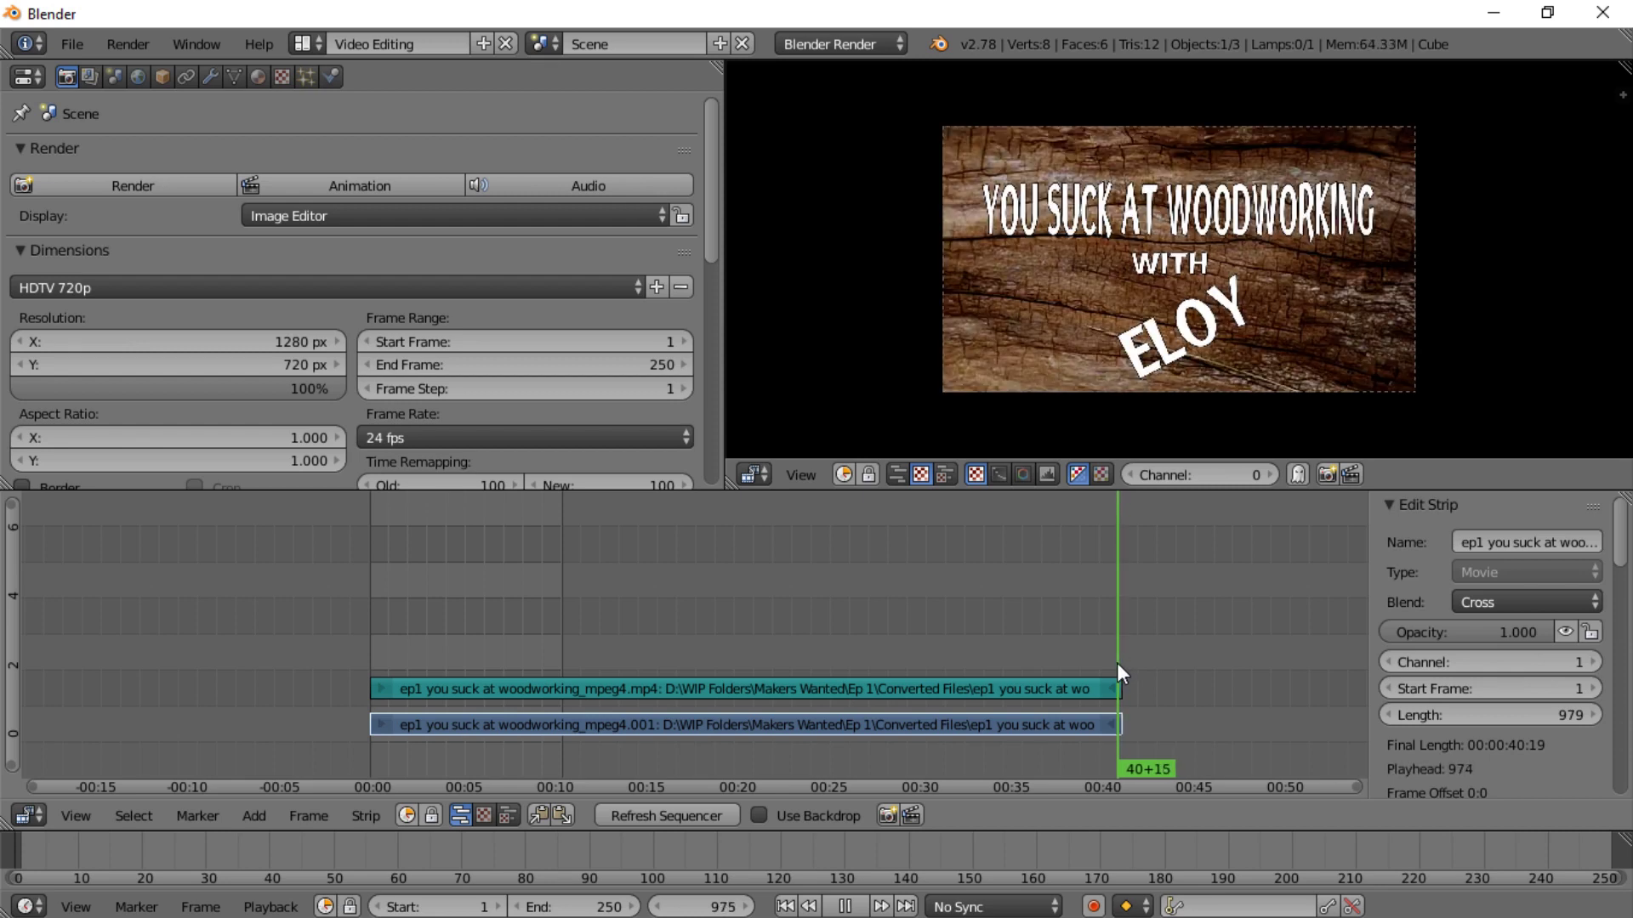
pyautogui.moveTo(1116, 663); pyautogui.dragTo(1121, 663)
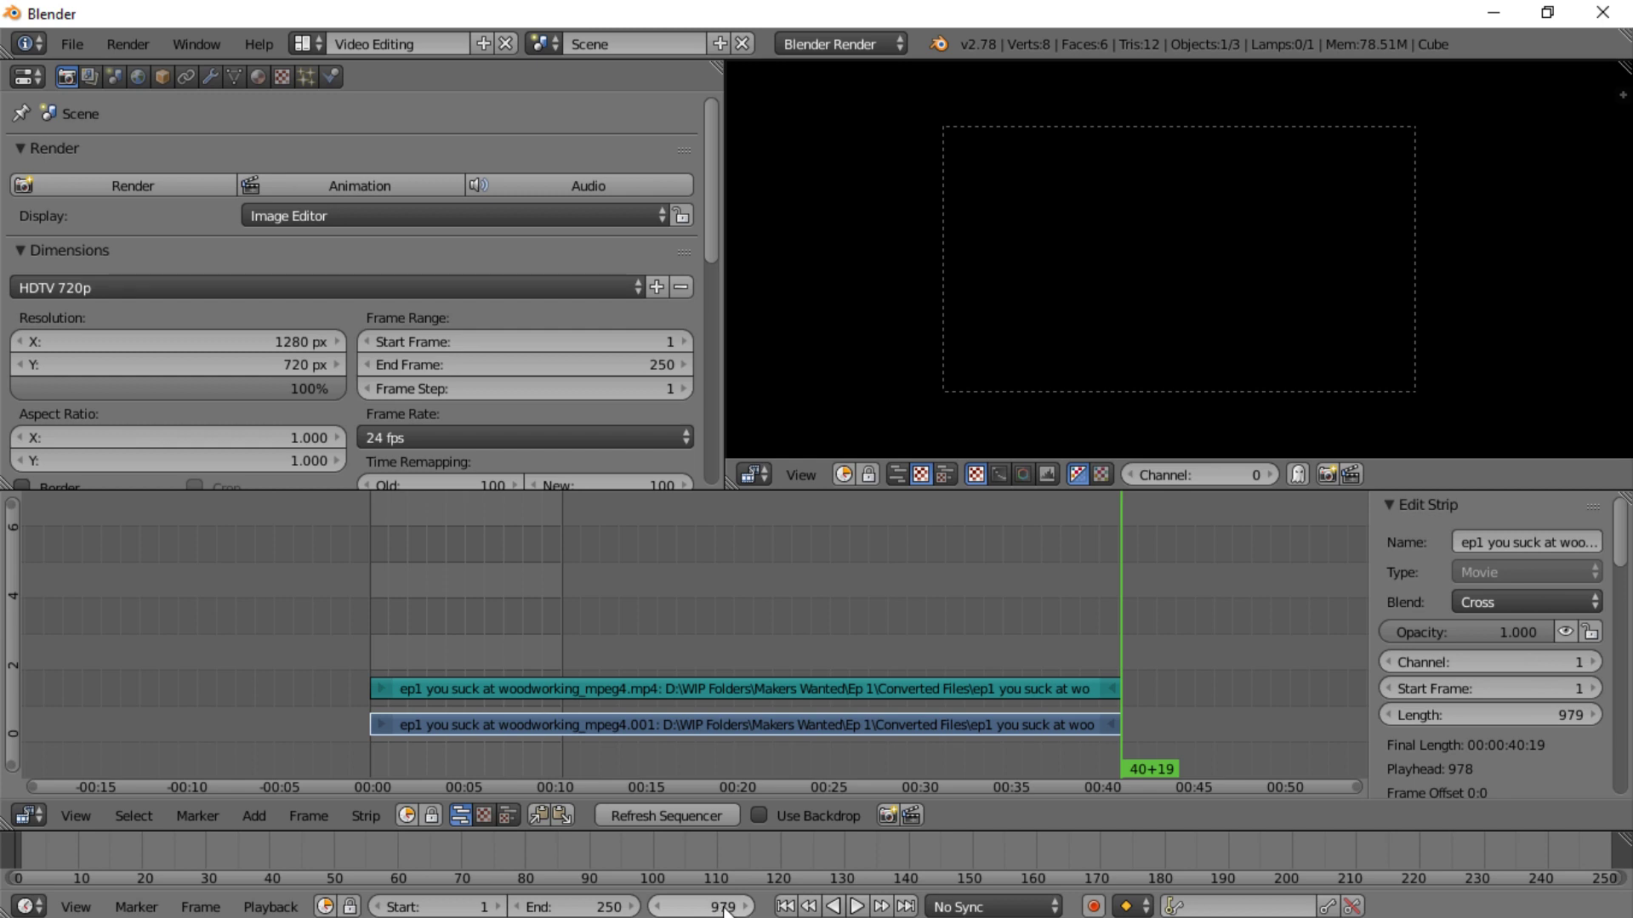
pyautogui.click(603, 906)
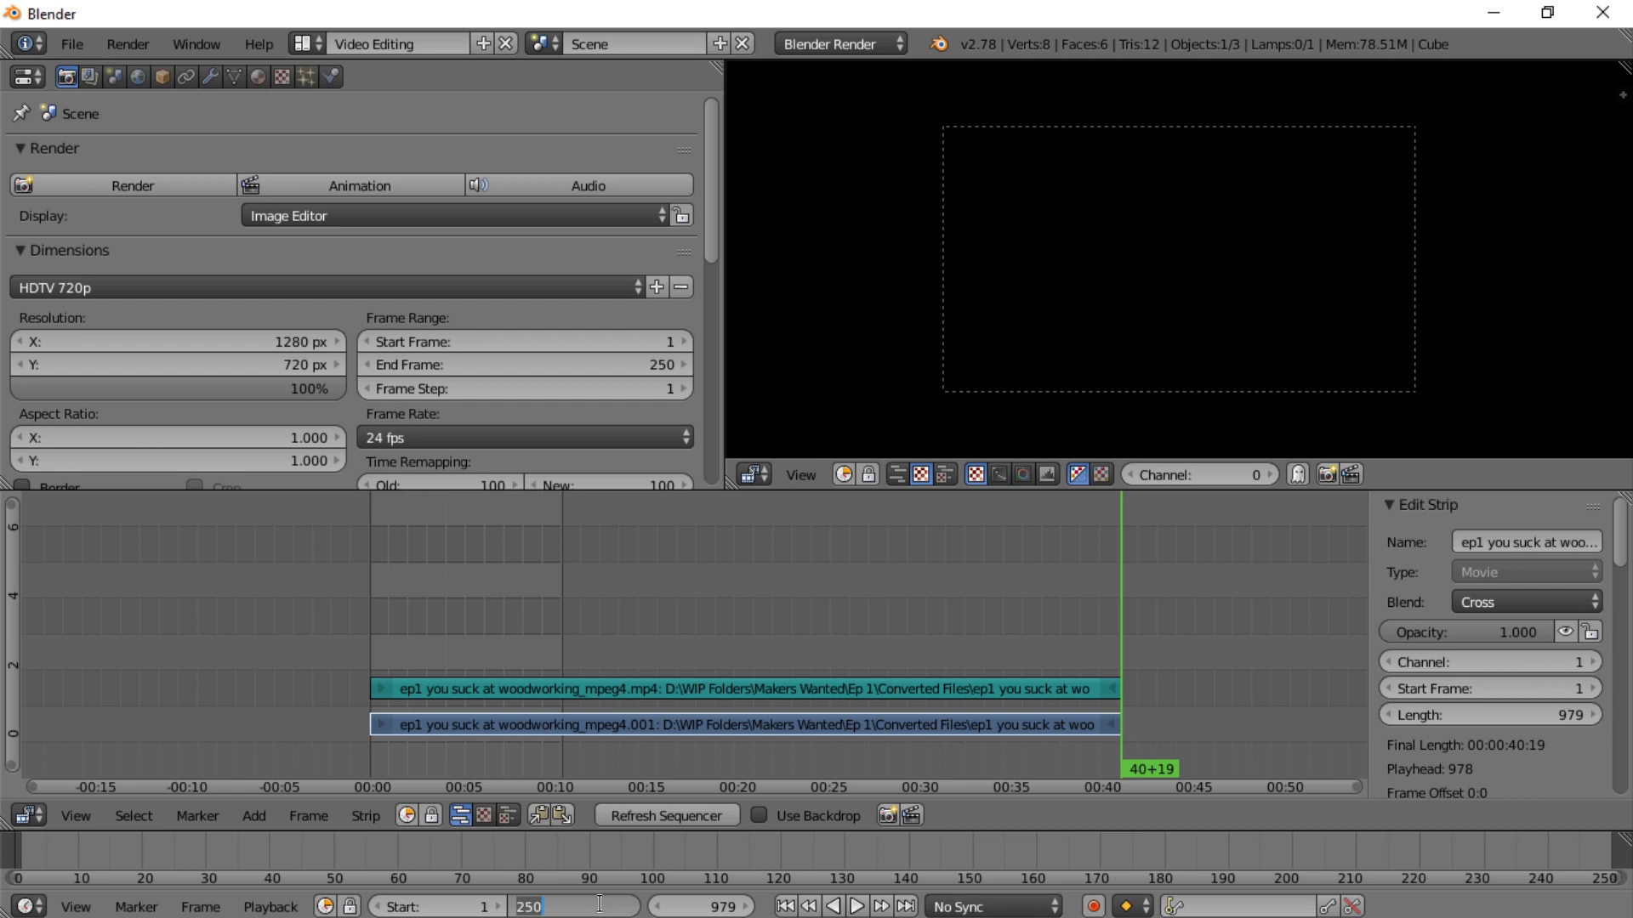
pyautogui.write('979')
pyautogui.press('Return')
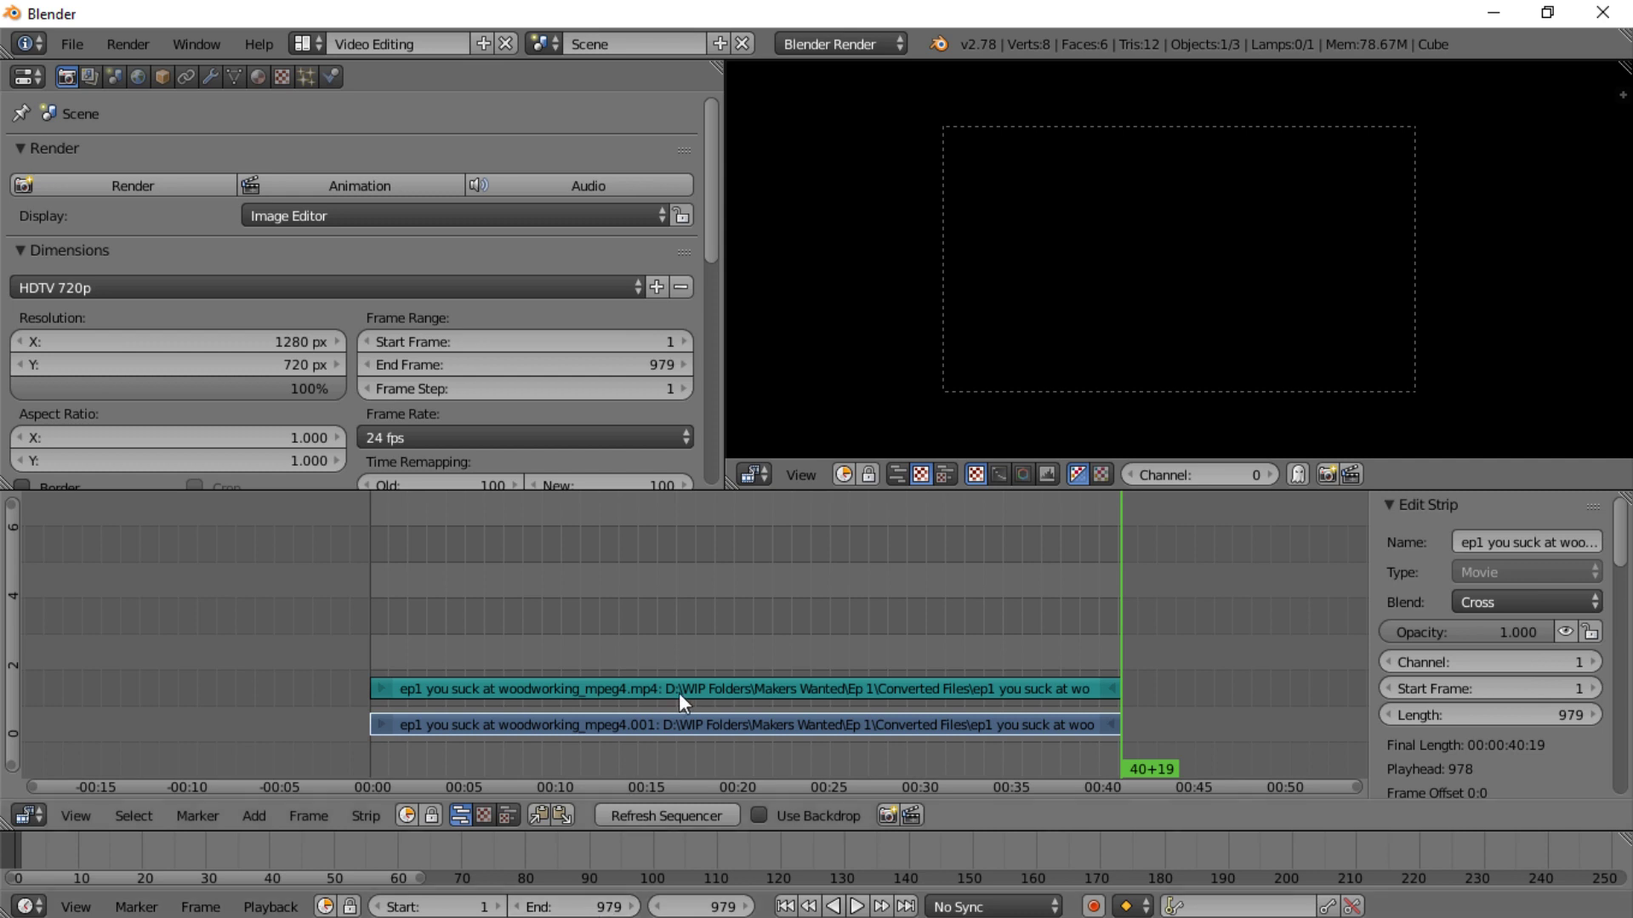
# - Try a scene End frame of 50
pyautogui.click(589, 631)
pyautogui.click(549, 906)
pyautogui.write('50')
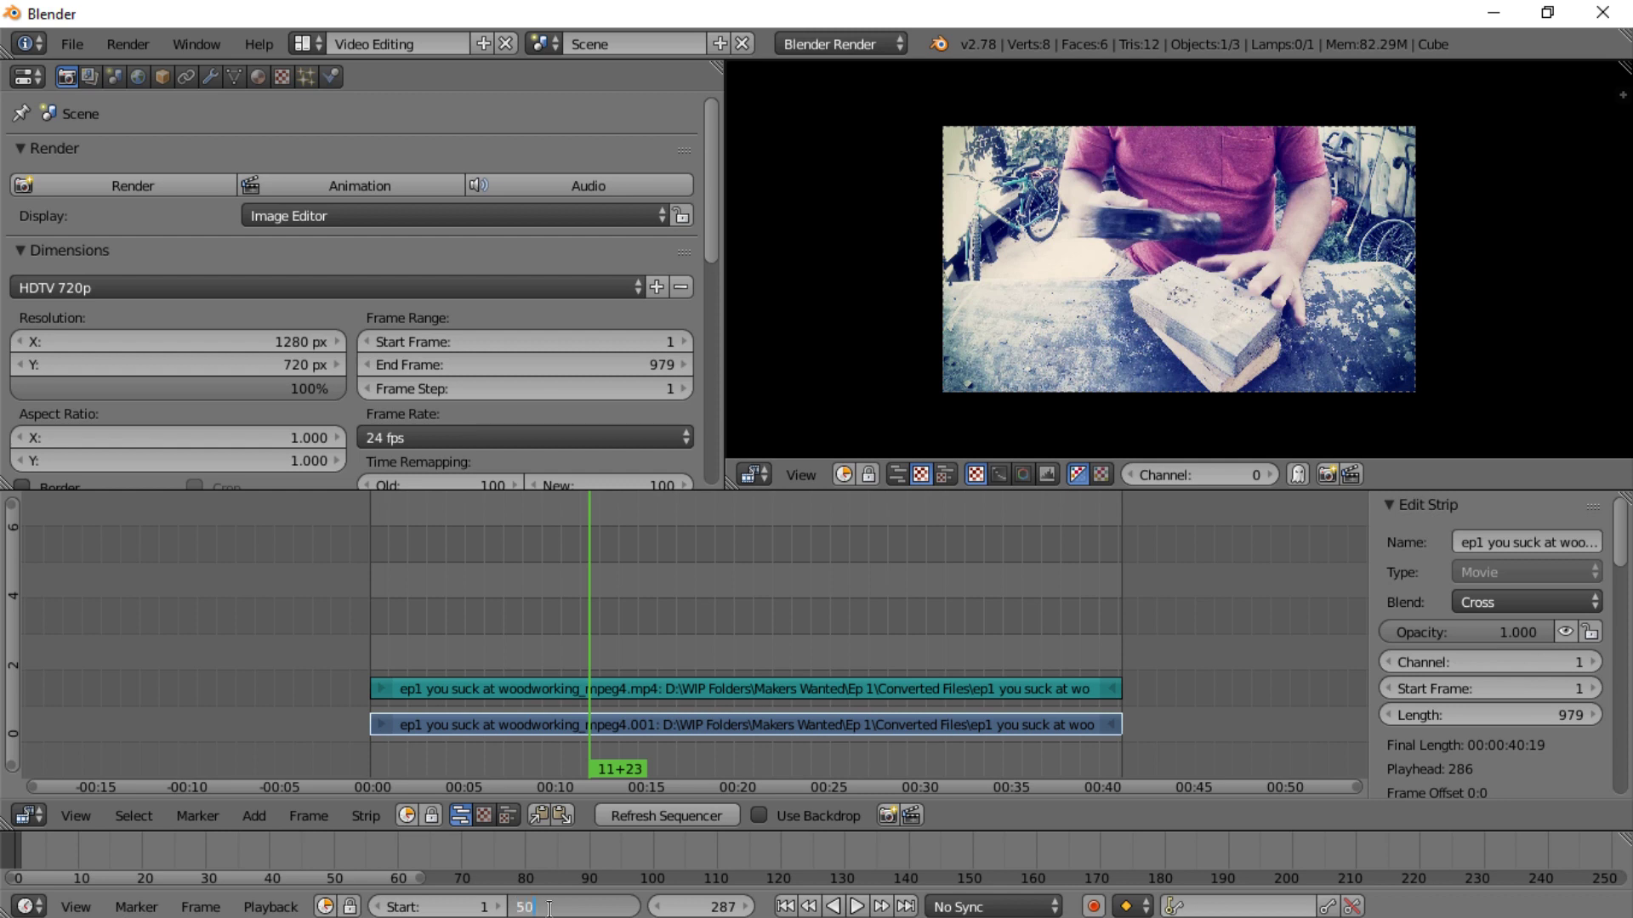
pyautogui.press('Return')
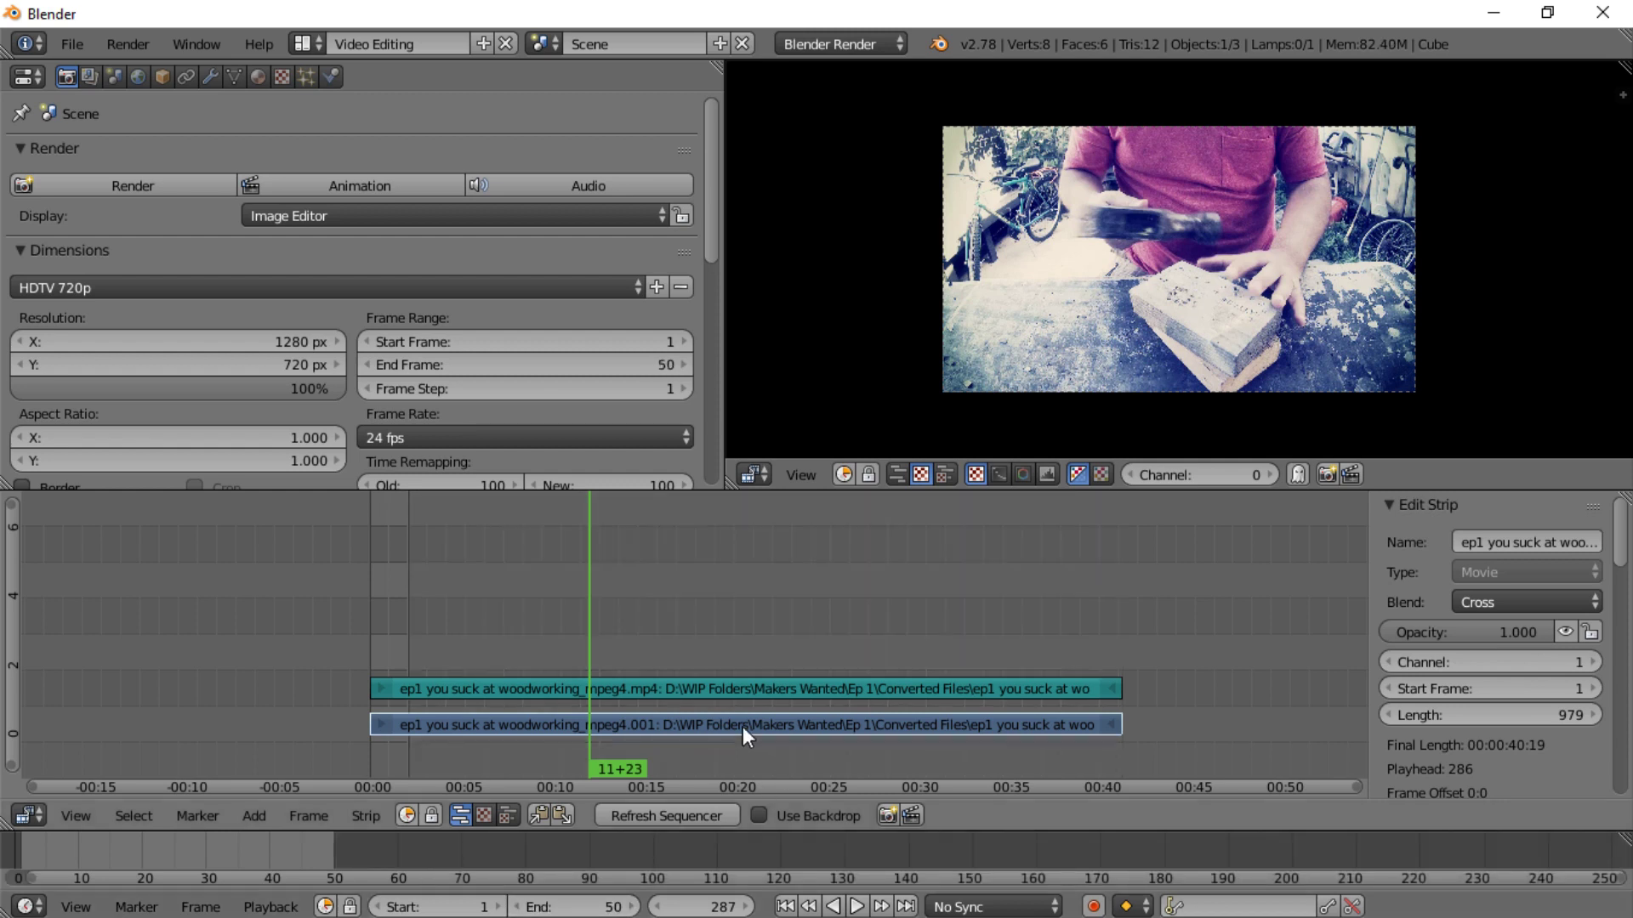
# - Jump to the strips' last frame and set the scene End to 981 from it
pyautogui.click(1131, 652)
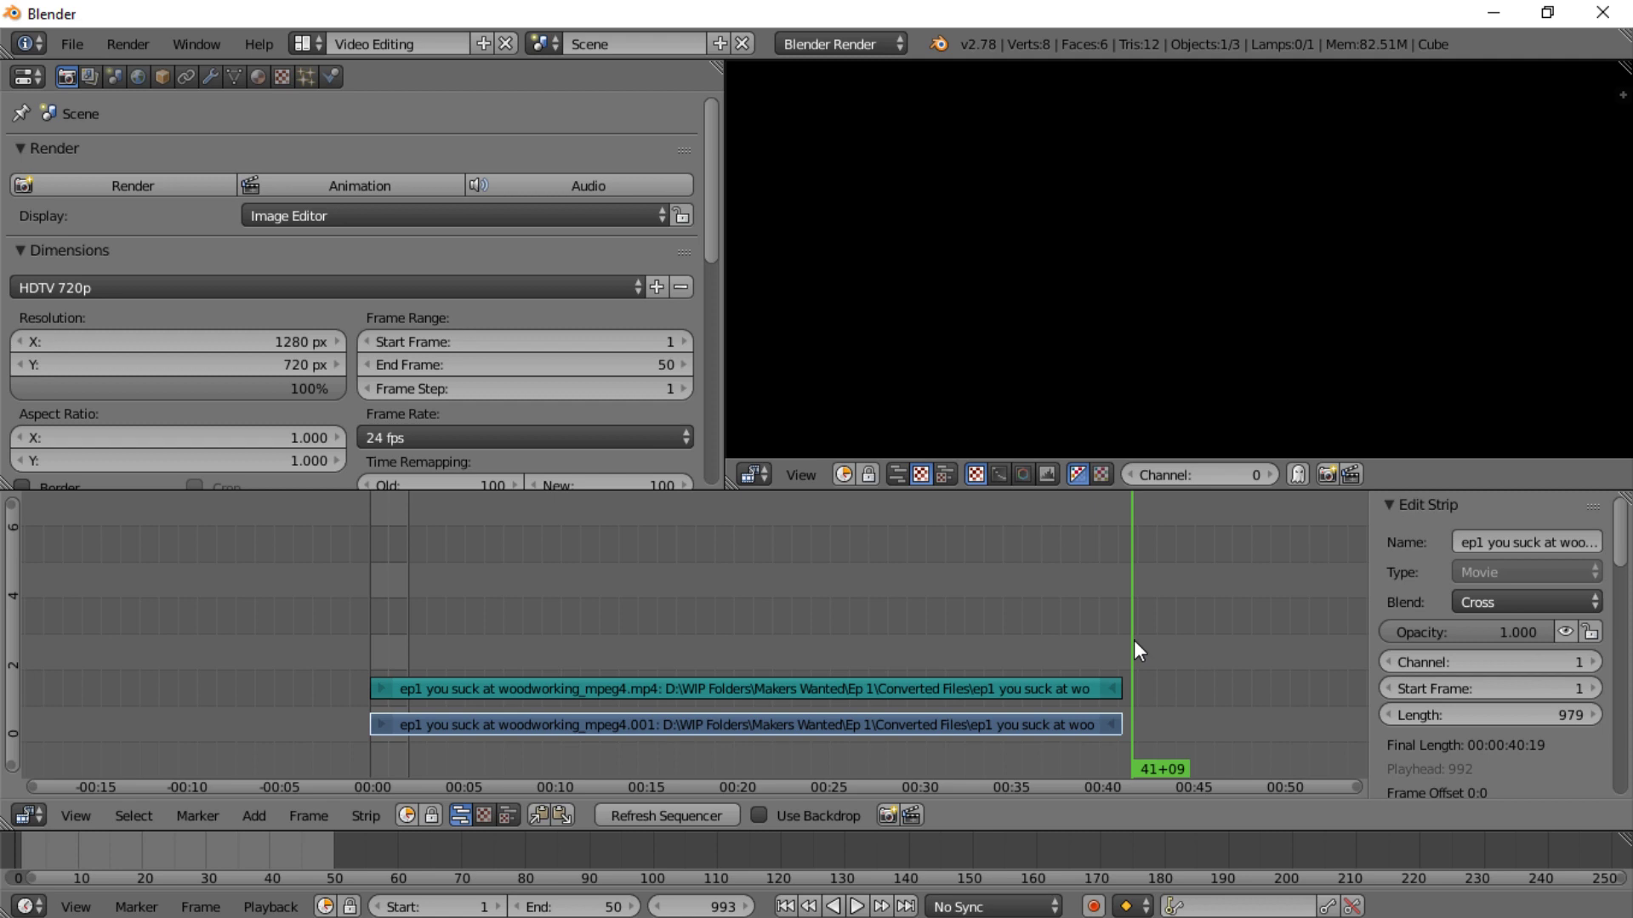
pyautogui.press('pagedown')
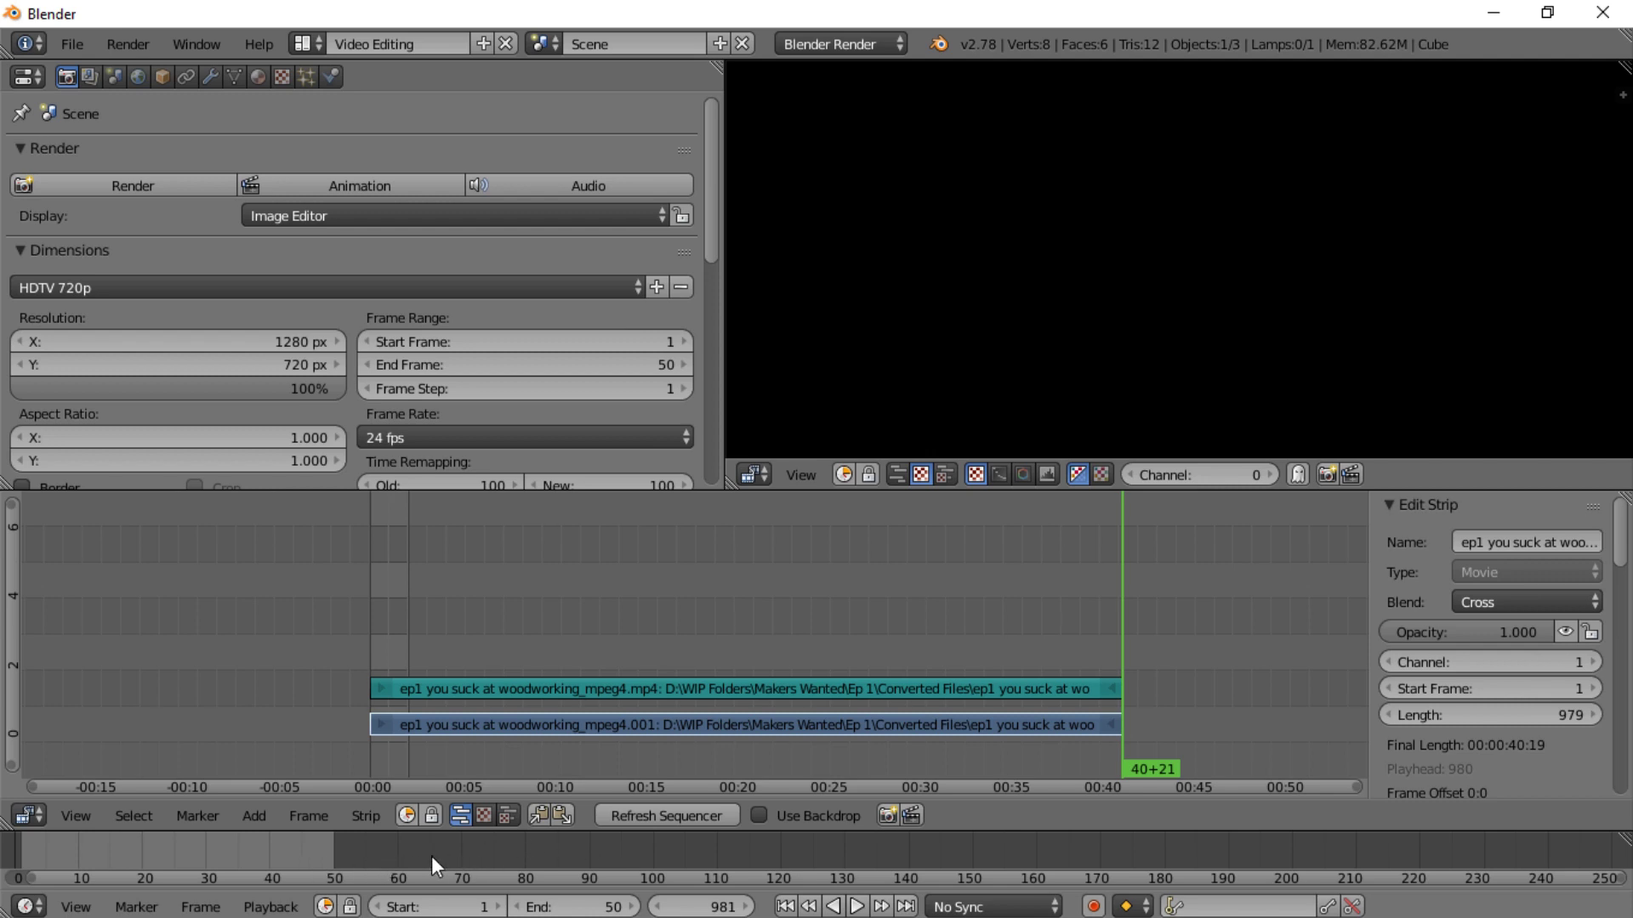
pyautogui.press('e')
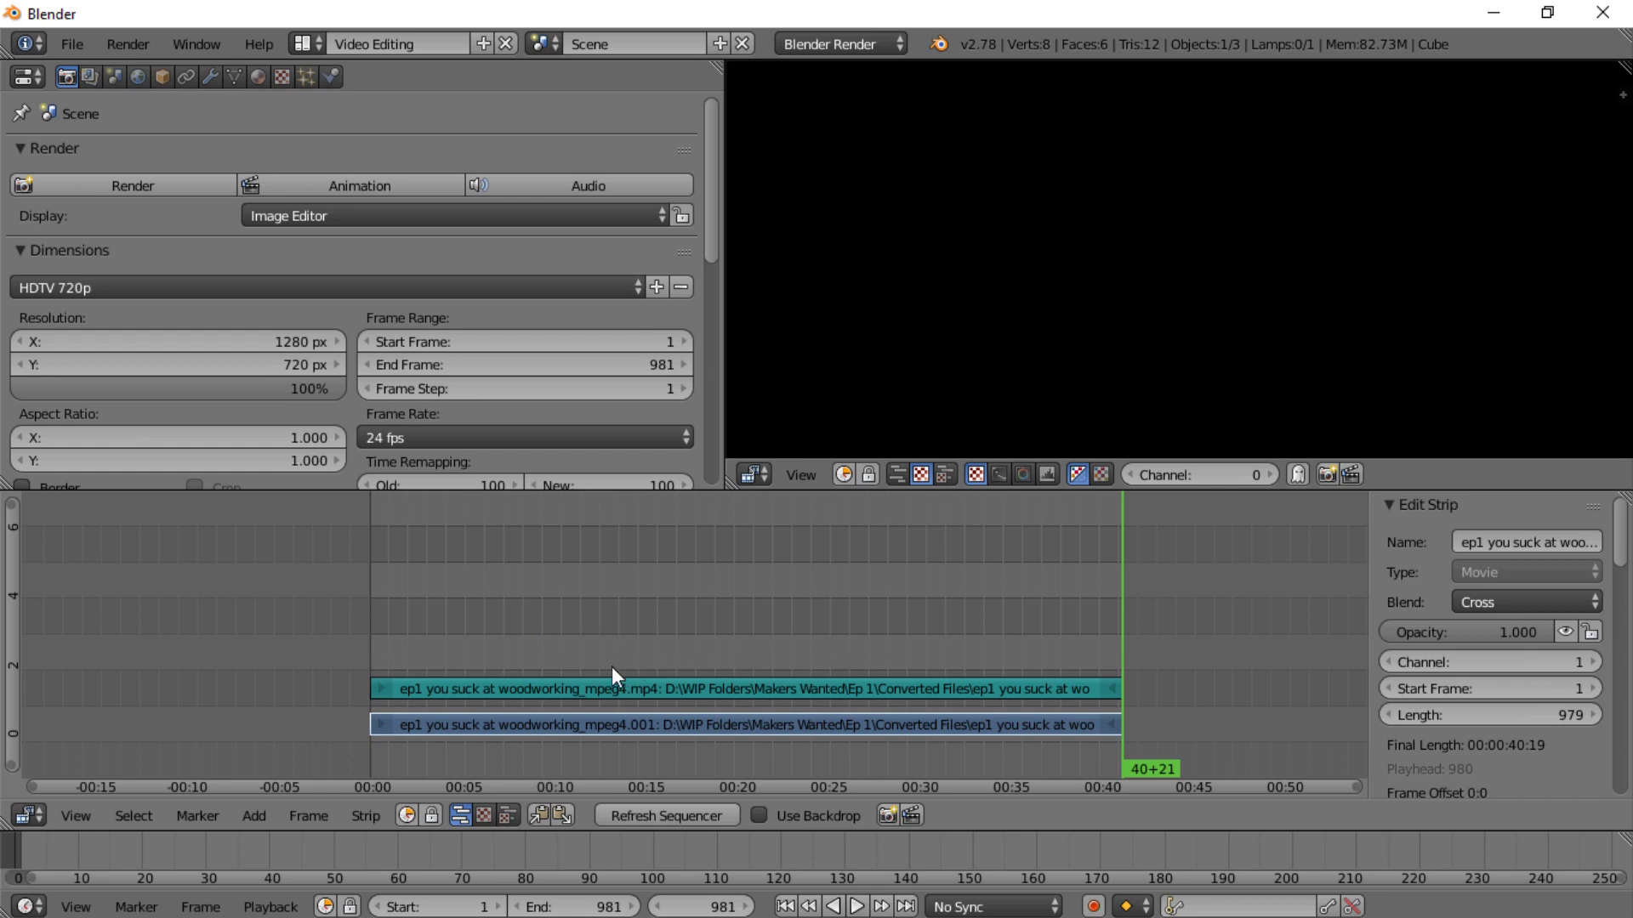
# - Try frame 251 as the scene start, then reset the Start frame to 1
pyautogui.click(563, 651)
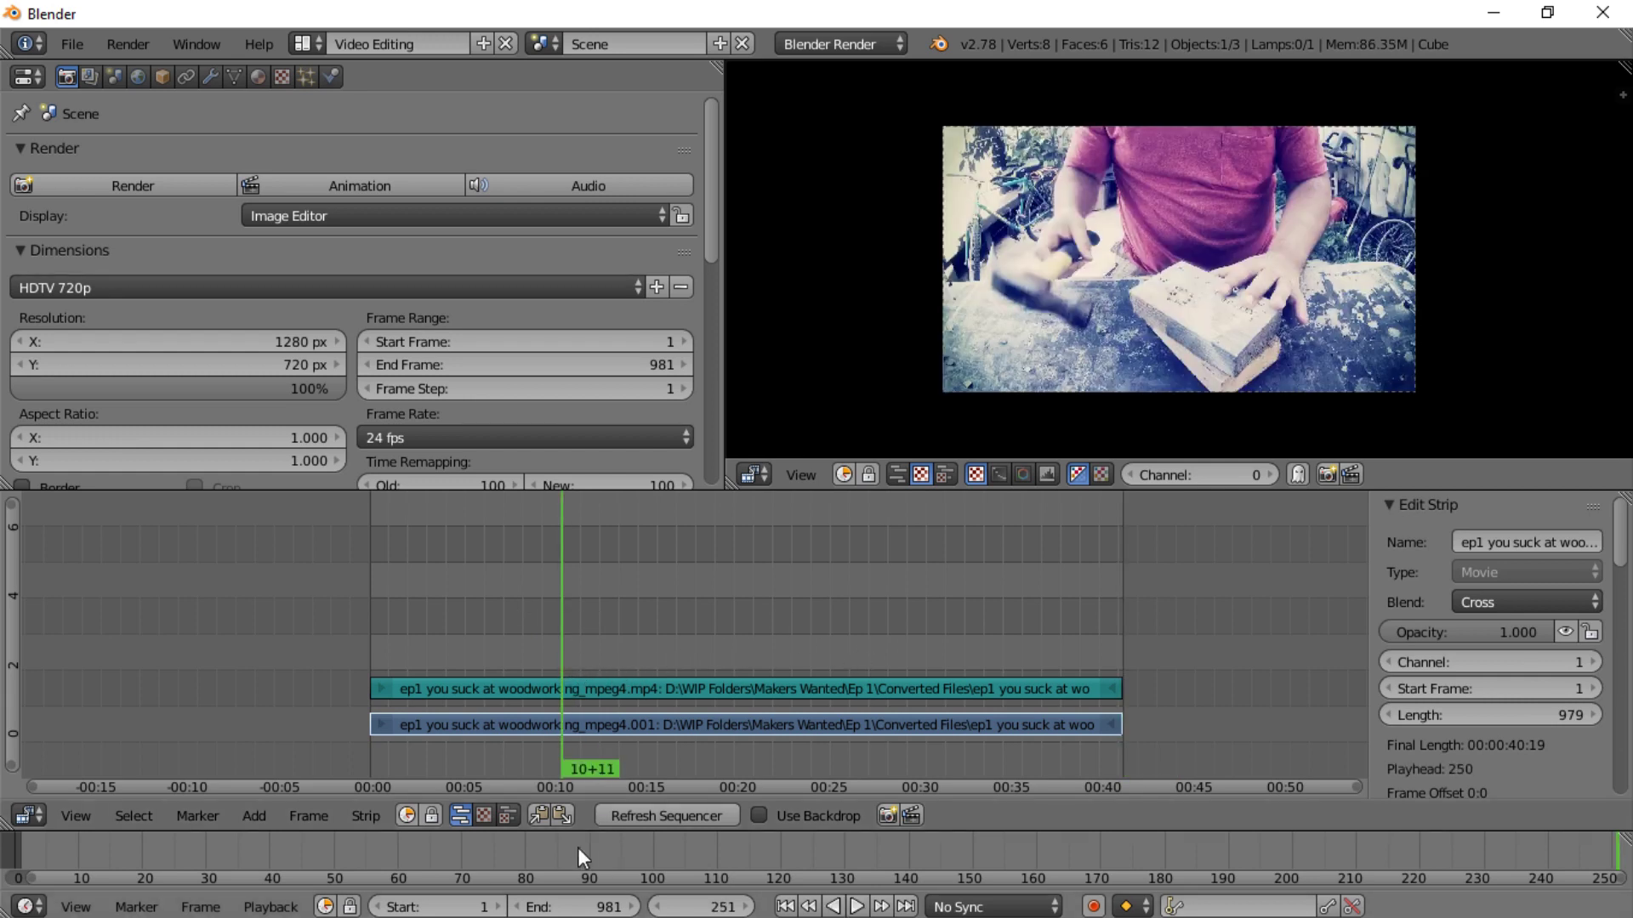
pyautogui.press('s')
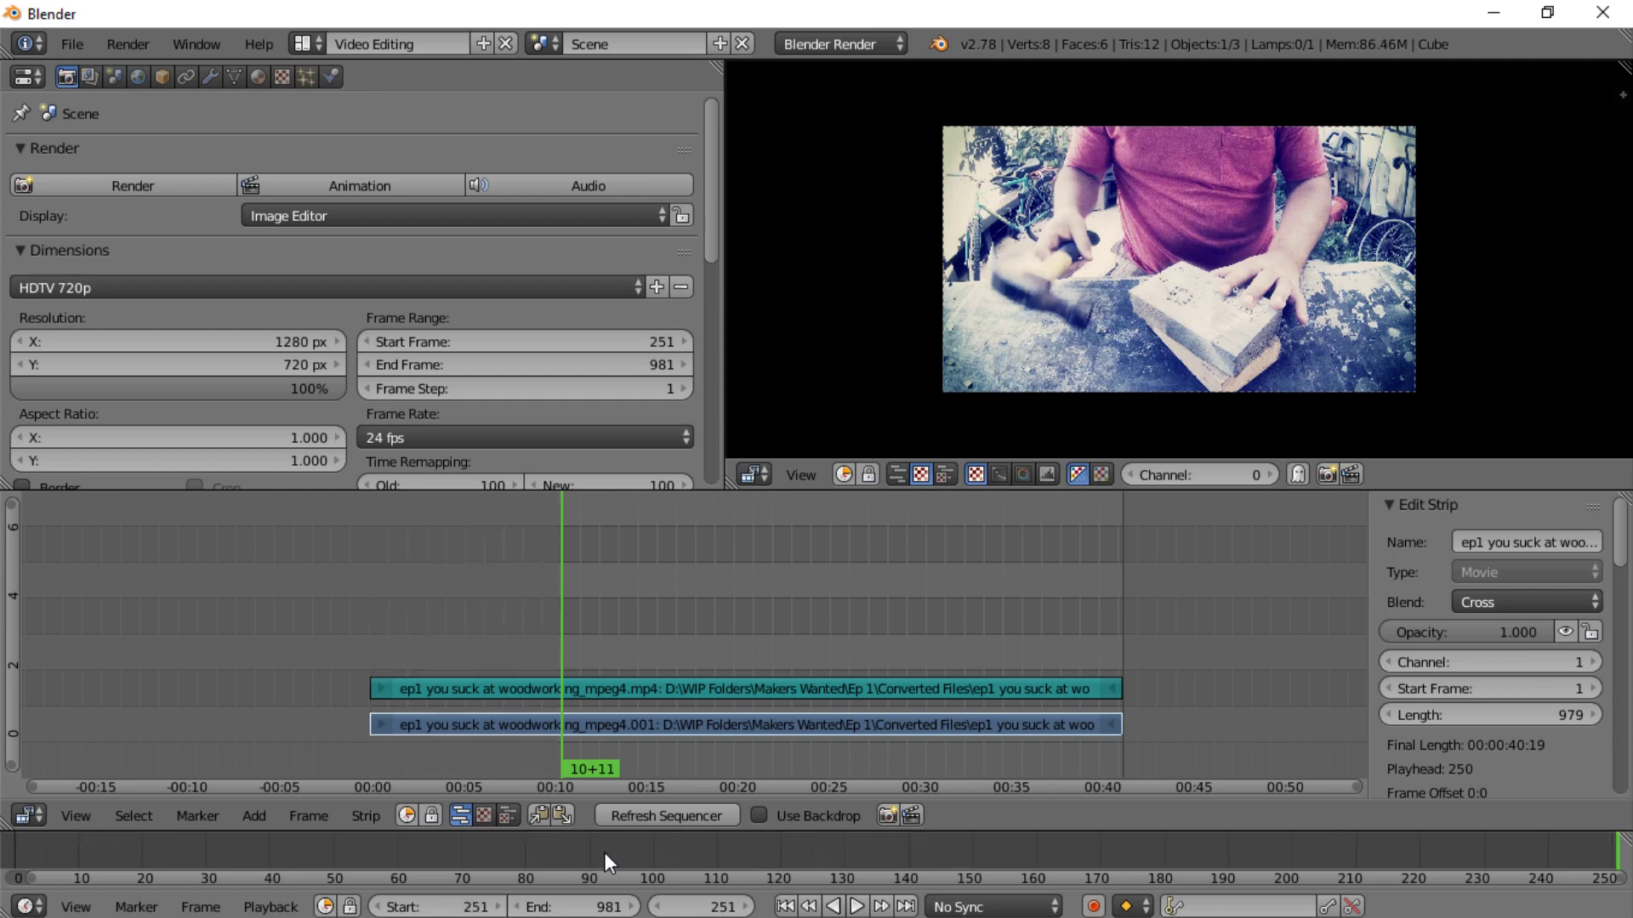
pyautogui.moveTo(563, 645)
pyautogui.mouseDown()
pyautogui.moveTo(512, 648)
pyautogui.moveTo(562, 642)
pyautogui.mouseUp()
pyautogui.click(465, 908)
pyautogui.write('1')
pyautogui.press('Return')
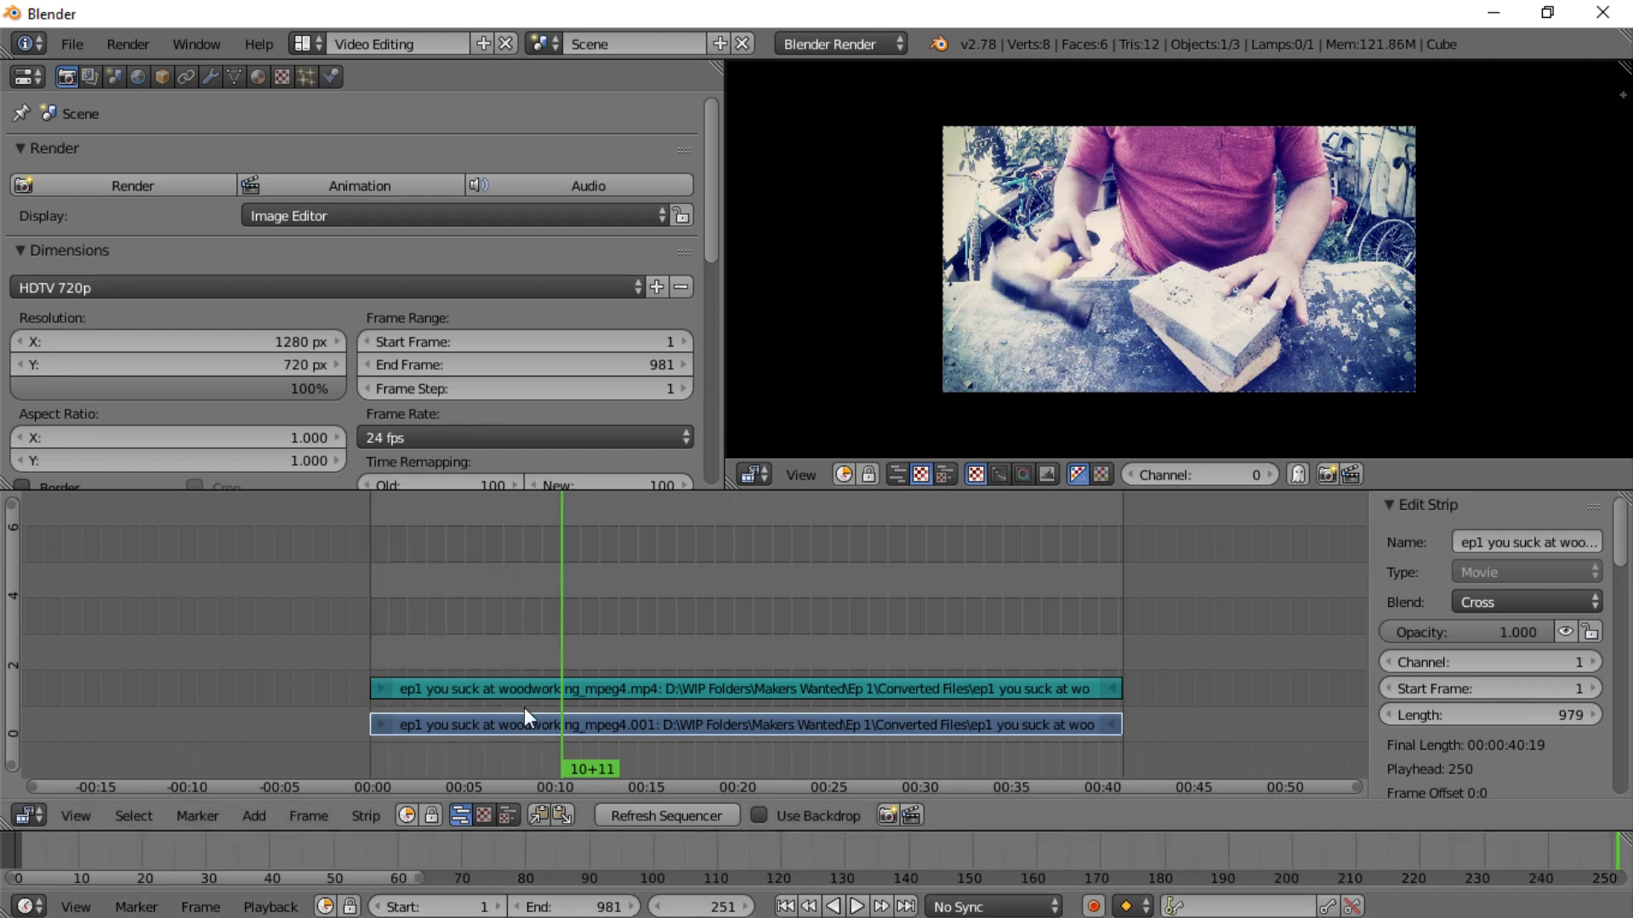
# - Play the sequence briefly, stop it, and place the playhead at frame 361
pyautogui.click(370, 642)
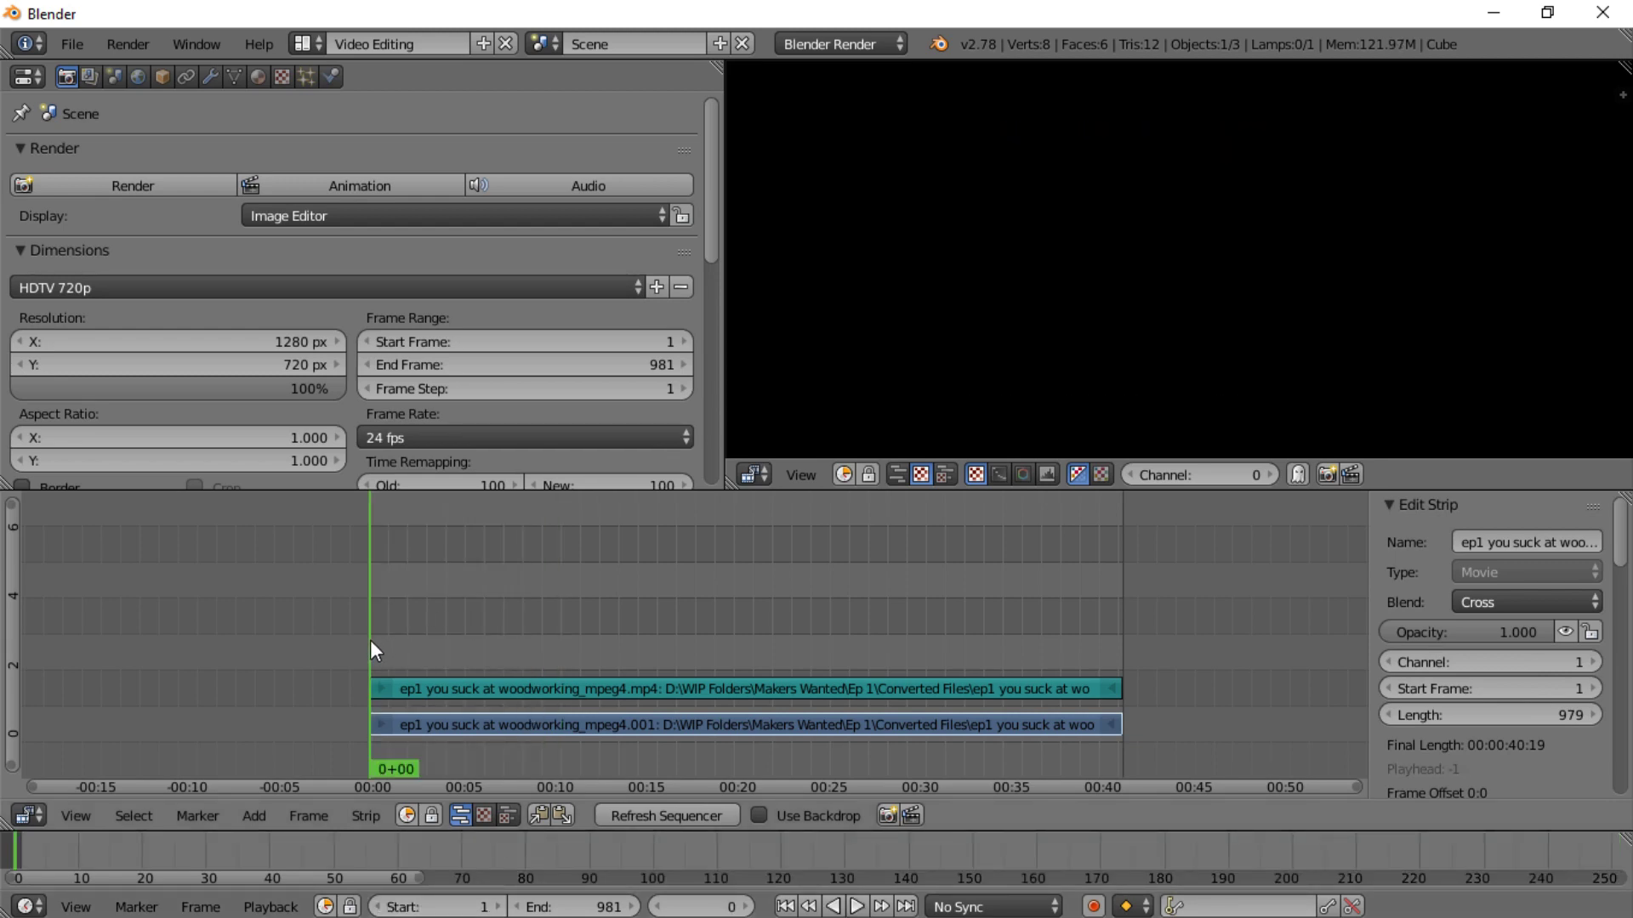
pyautogui.hotkey('alt', 'a')
pyautogui.moveTo(859, 627); pyautogui.dragTo(758, 623)
pyautogui.hotkey('alt', 'a')
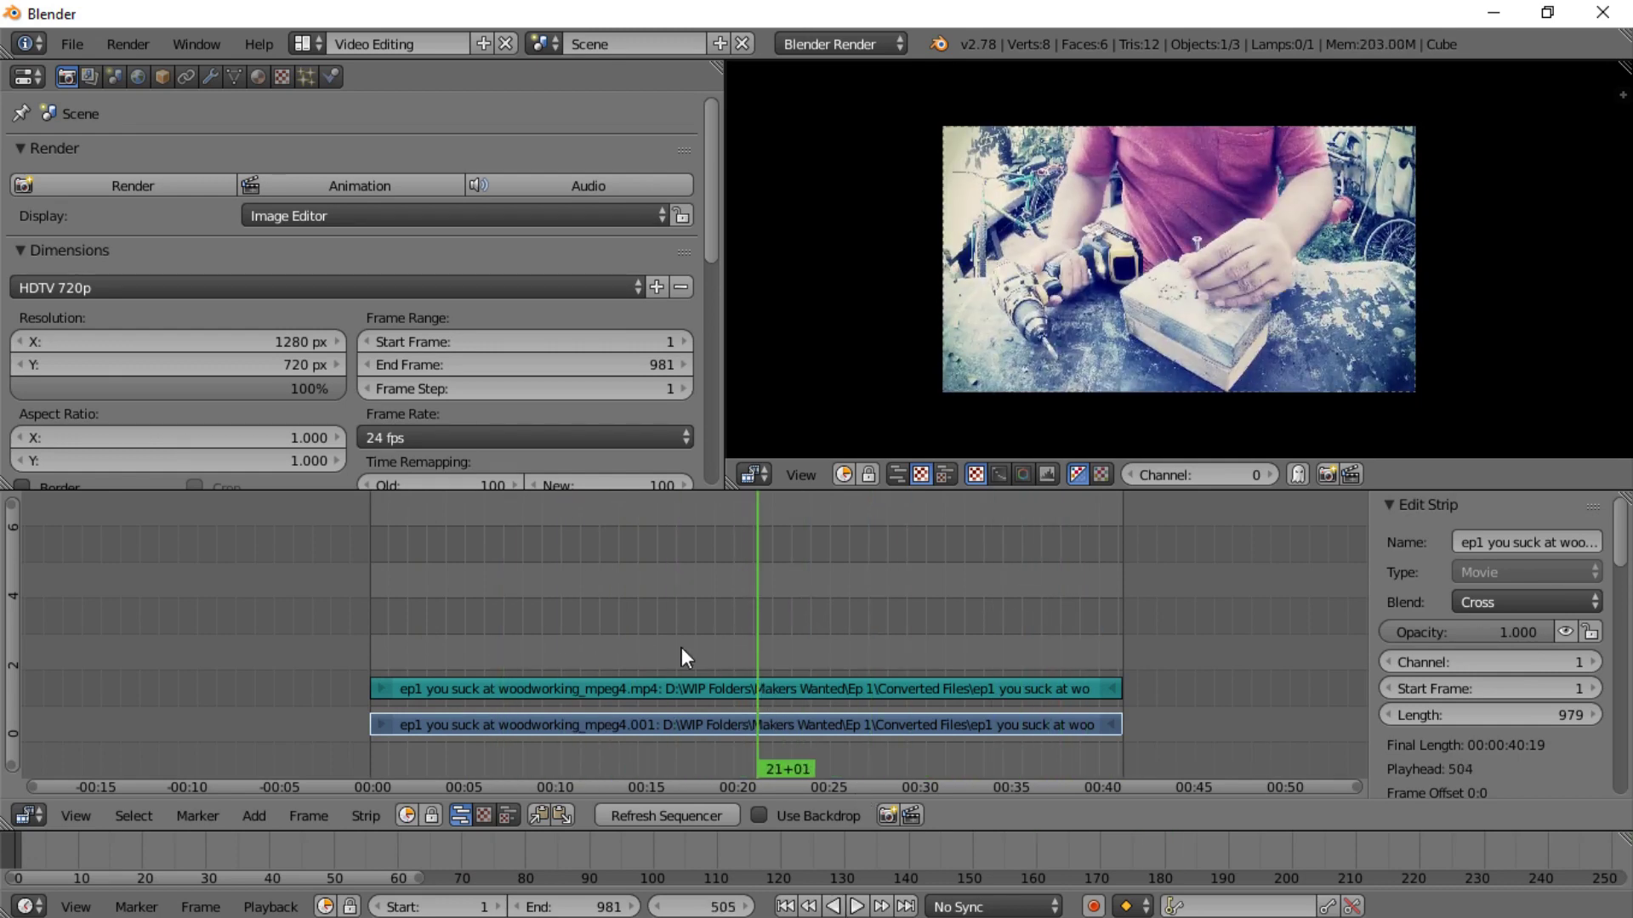
pyautogui.click(646, 658)
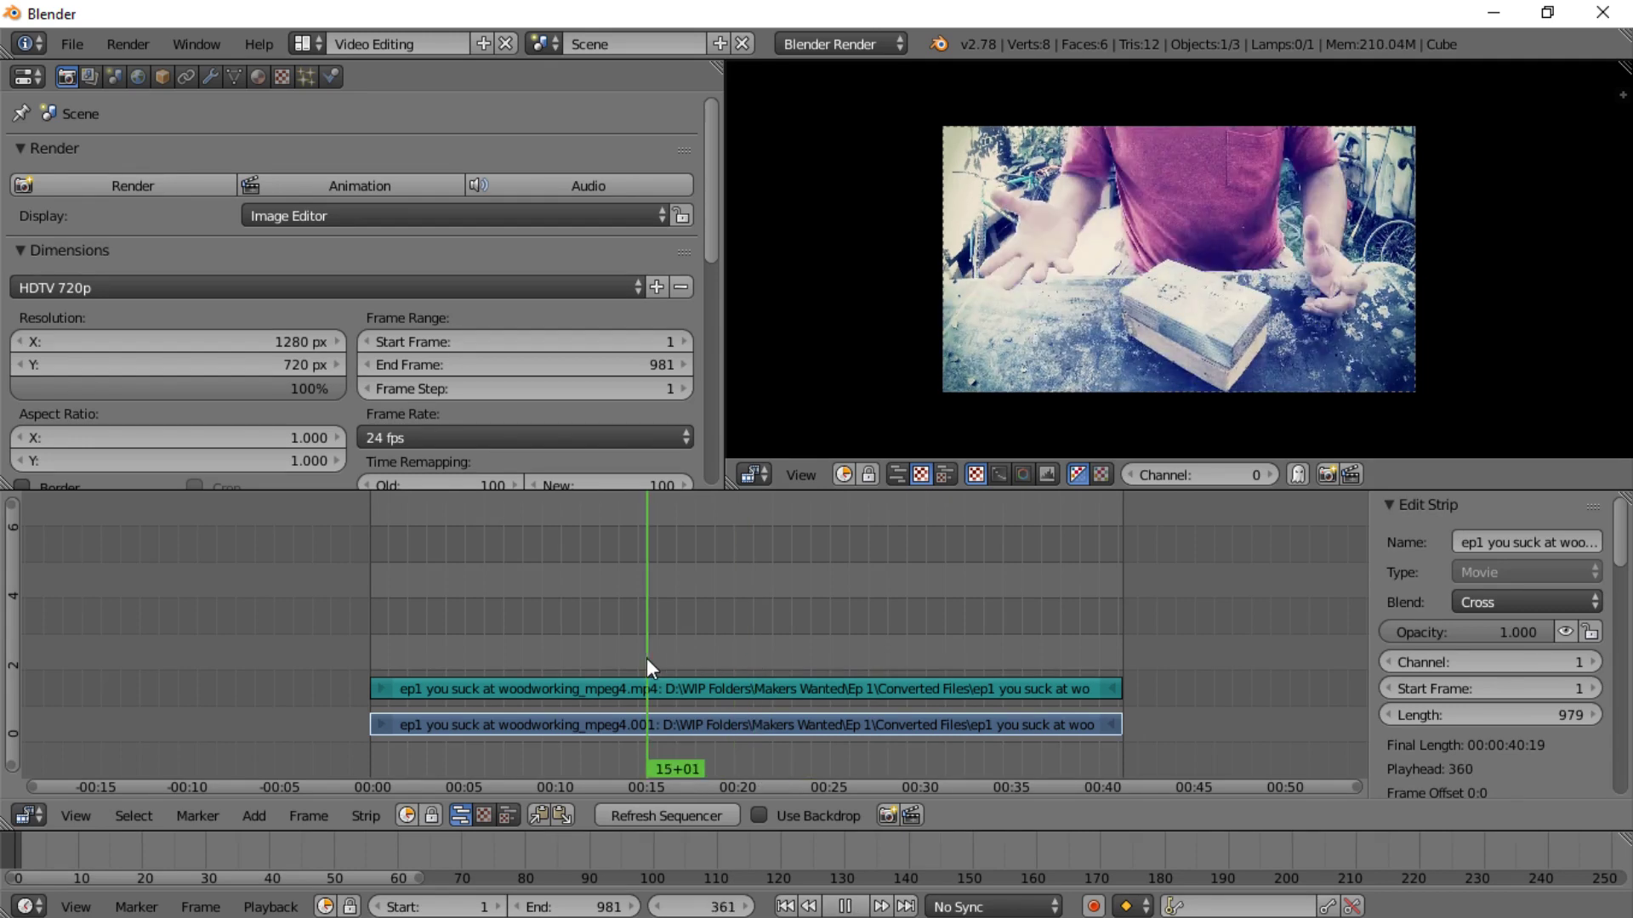
# - Zoom the preview in on frame 361
pyautogui.scroll(2, 1077, 332)
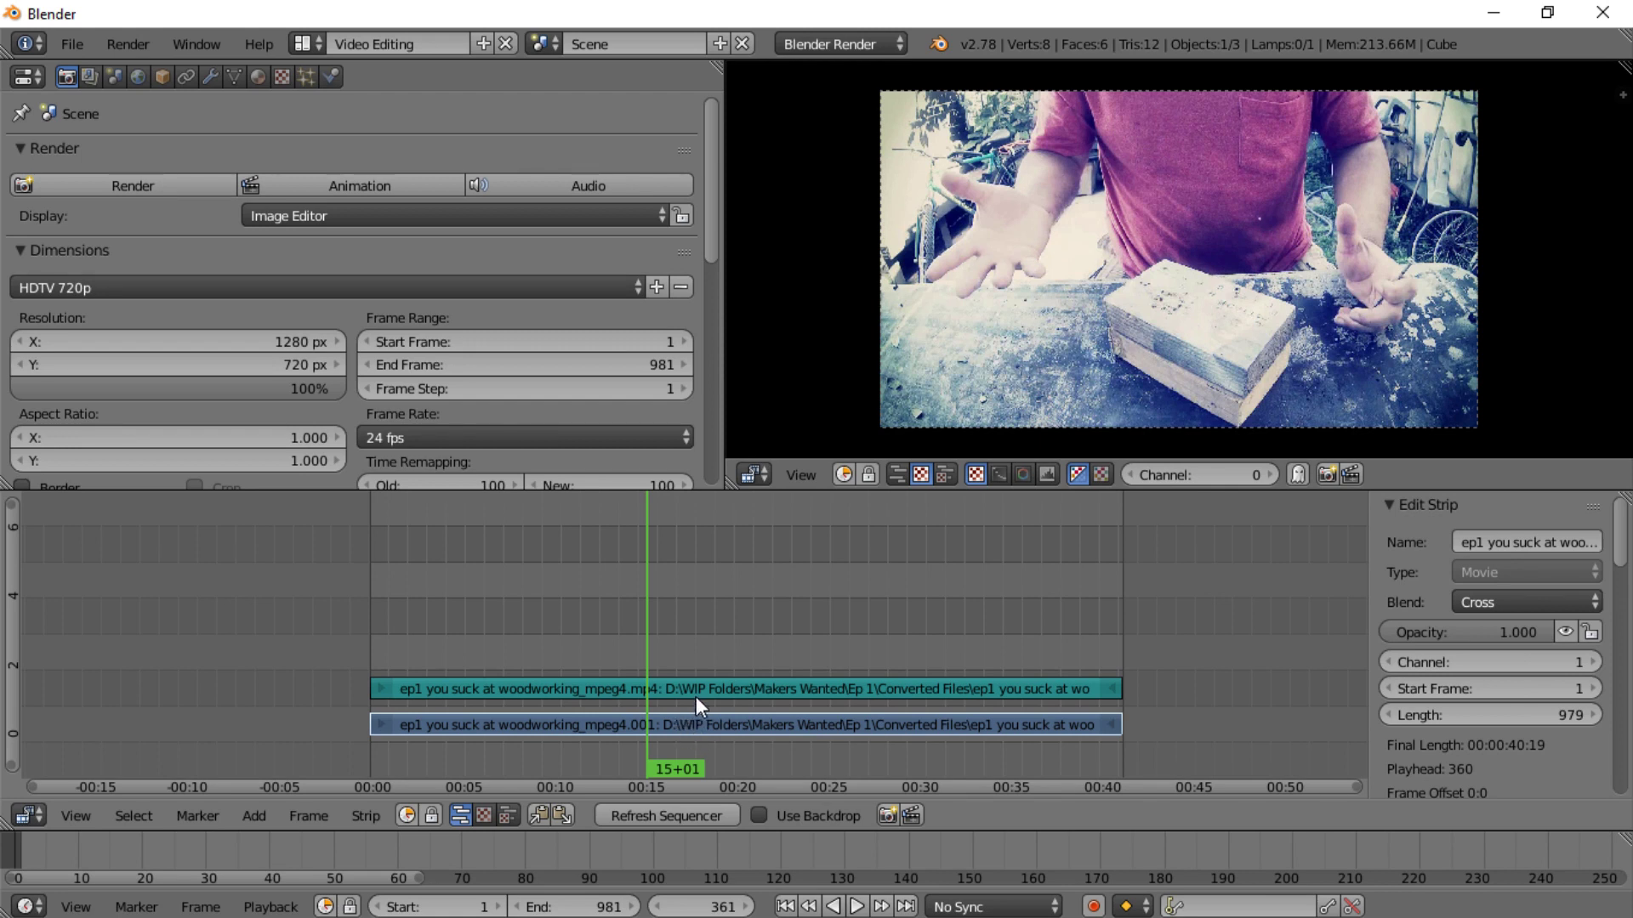
# - Select the lower movie strip on channel 1 and enable Proxy/Timecode in the Strip sidebar
pyautogui.rightClick(687, 729)
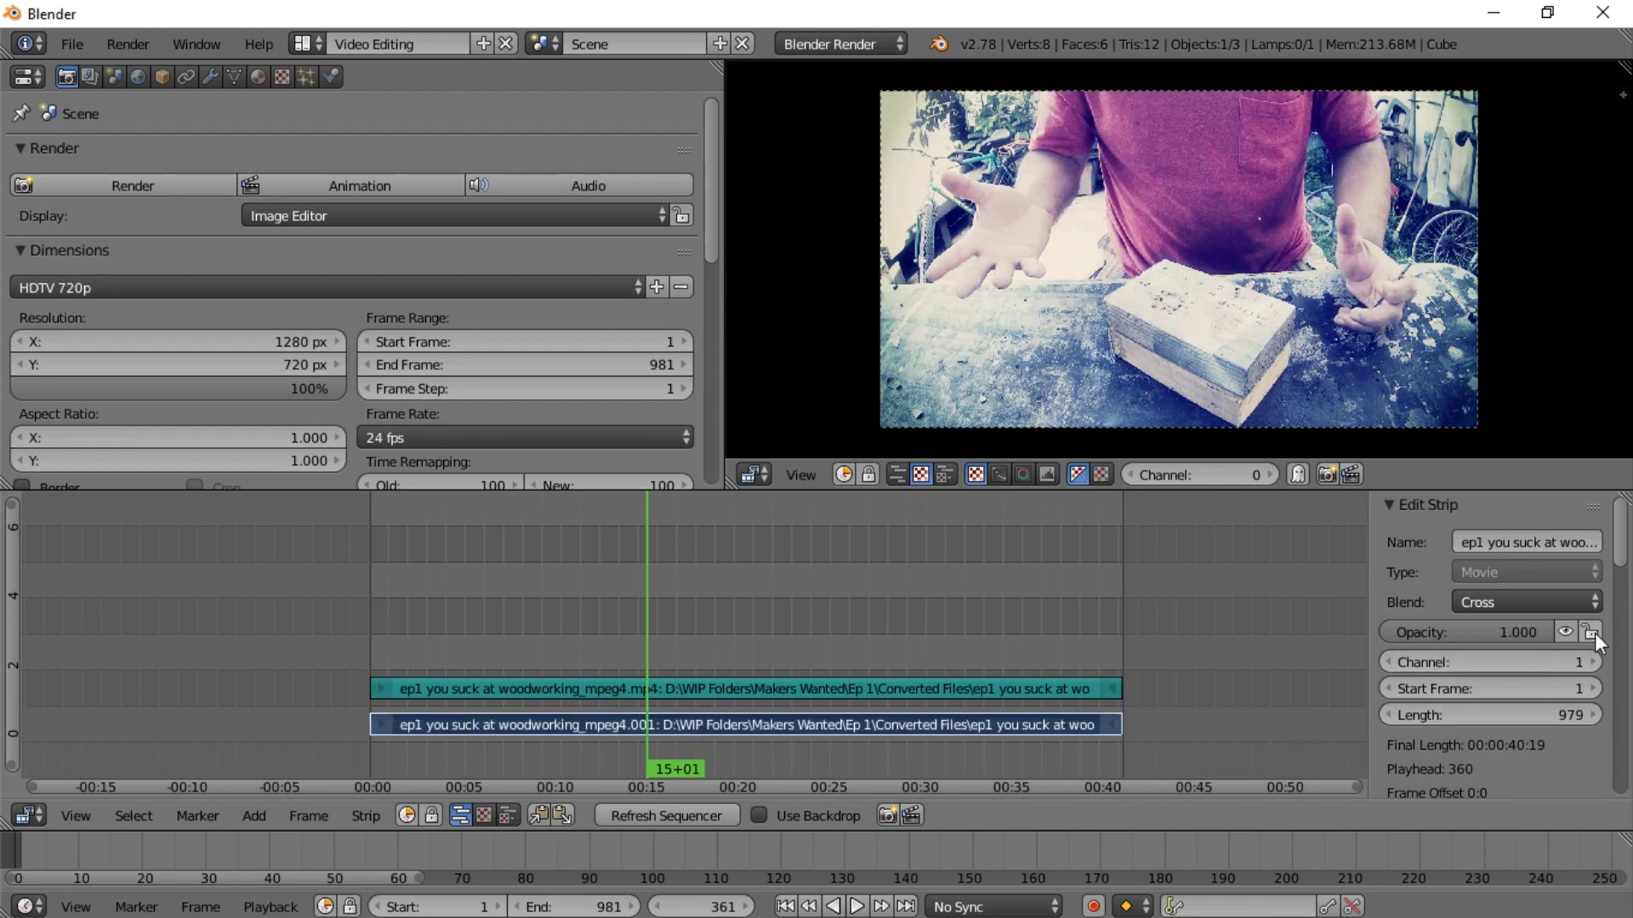
pyautogui.moveTo(1622, 558); pyautogui.dragTo(1625, 800)
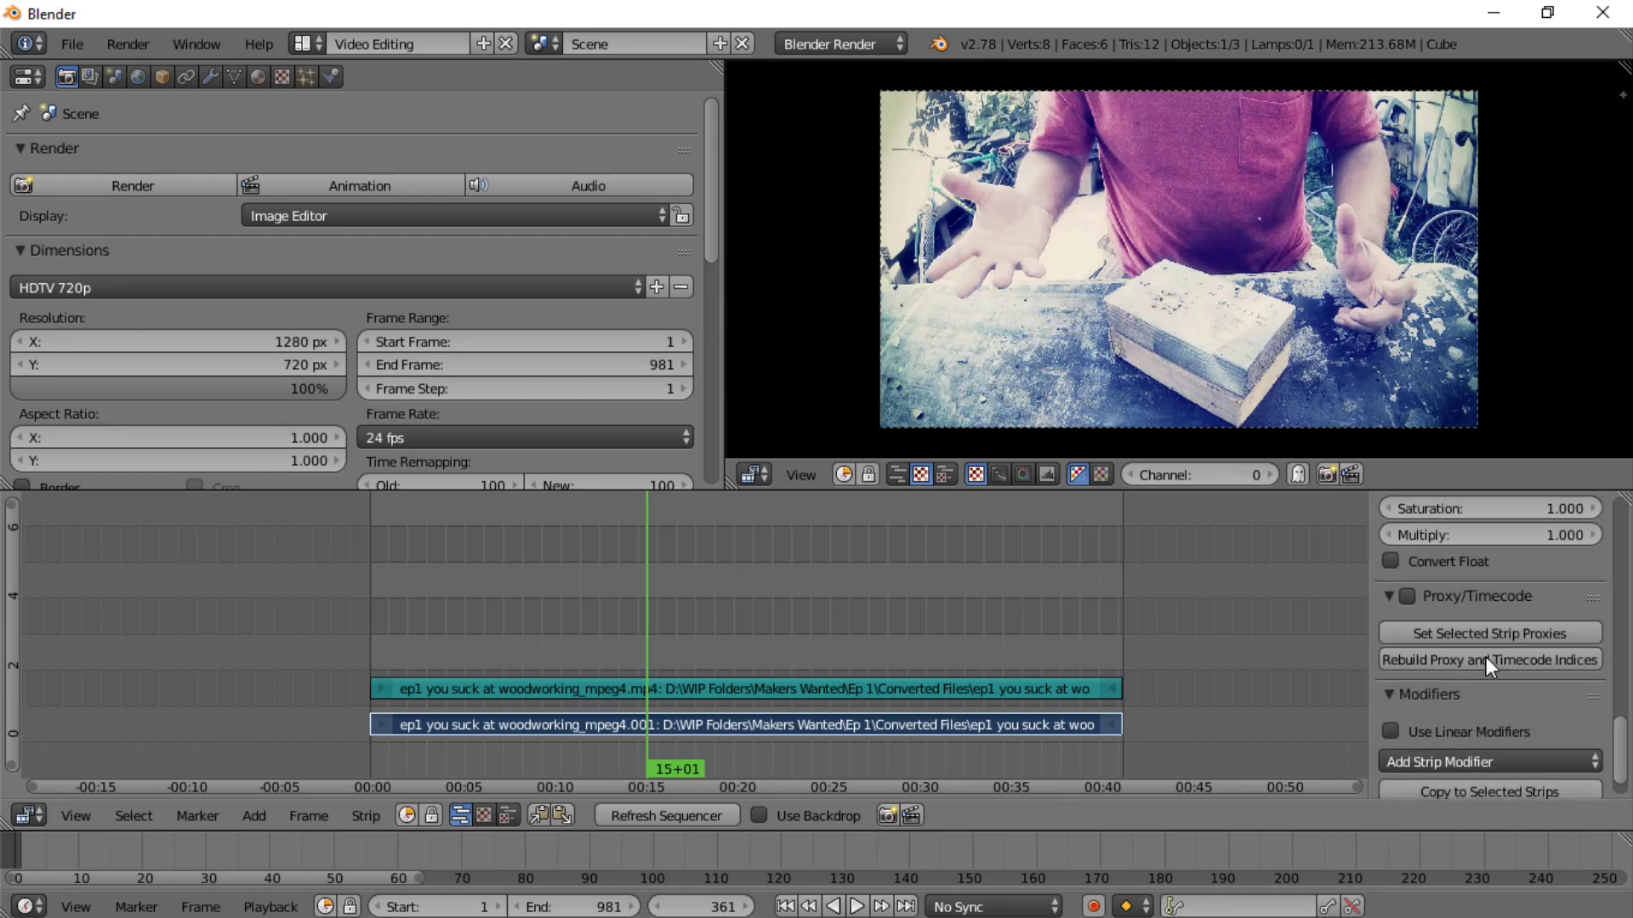
pyautogui.click(1407, 597)
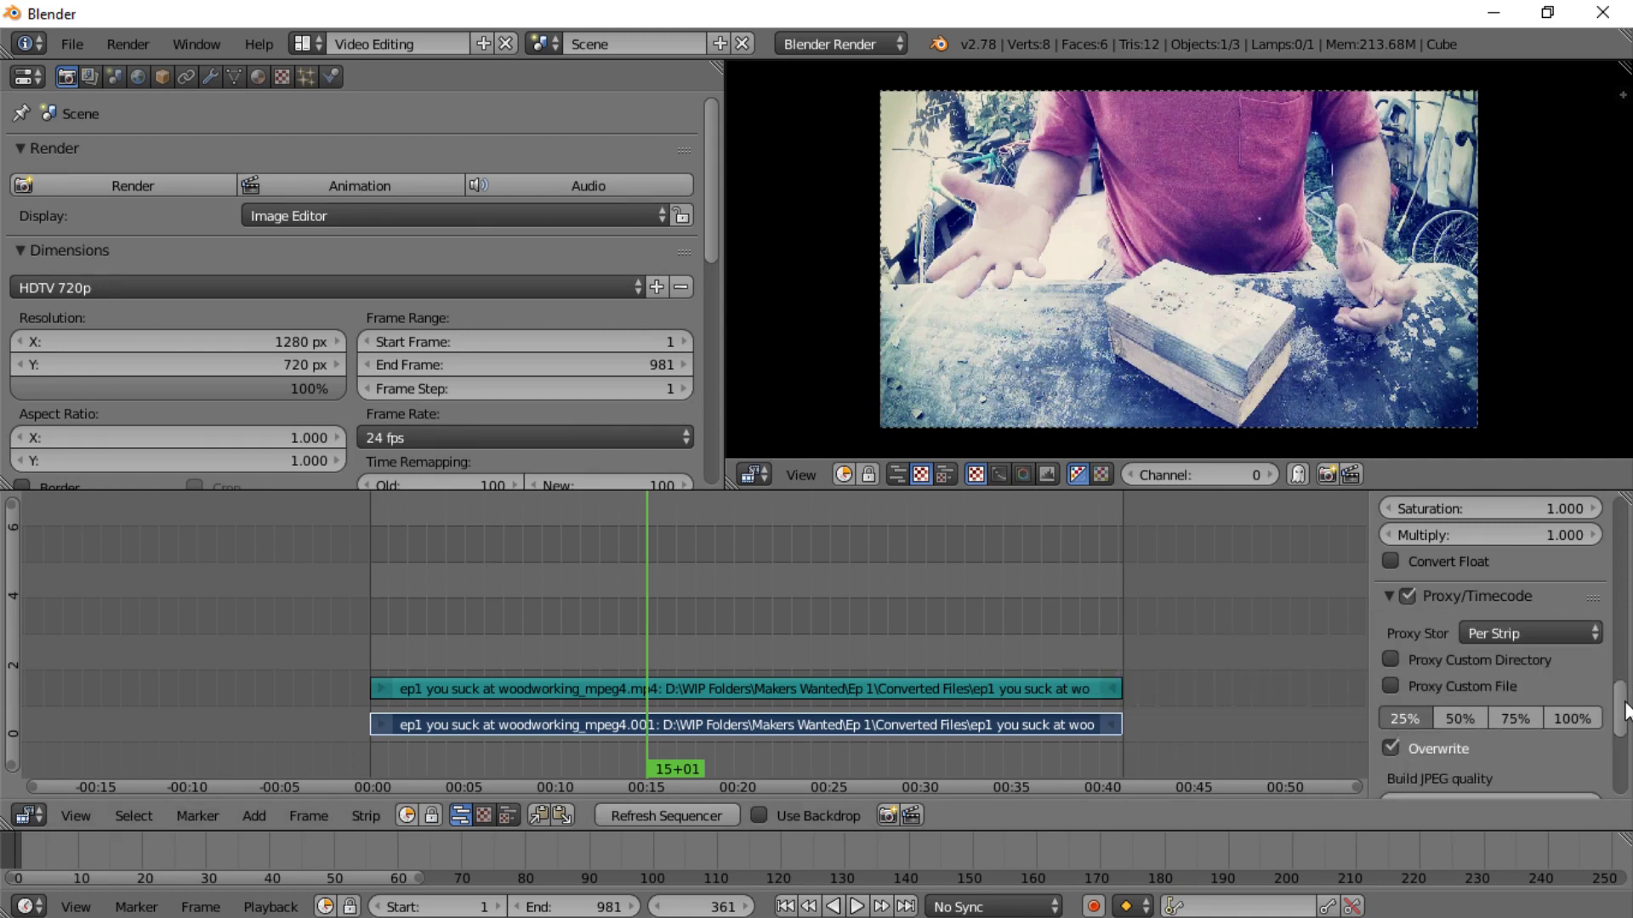
pyautogui.scroll(-3, 1505, 672)
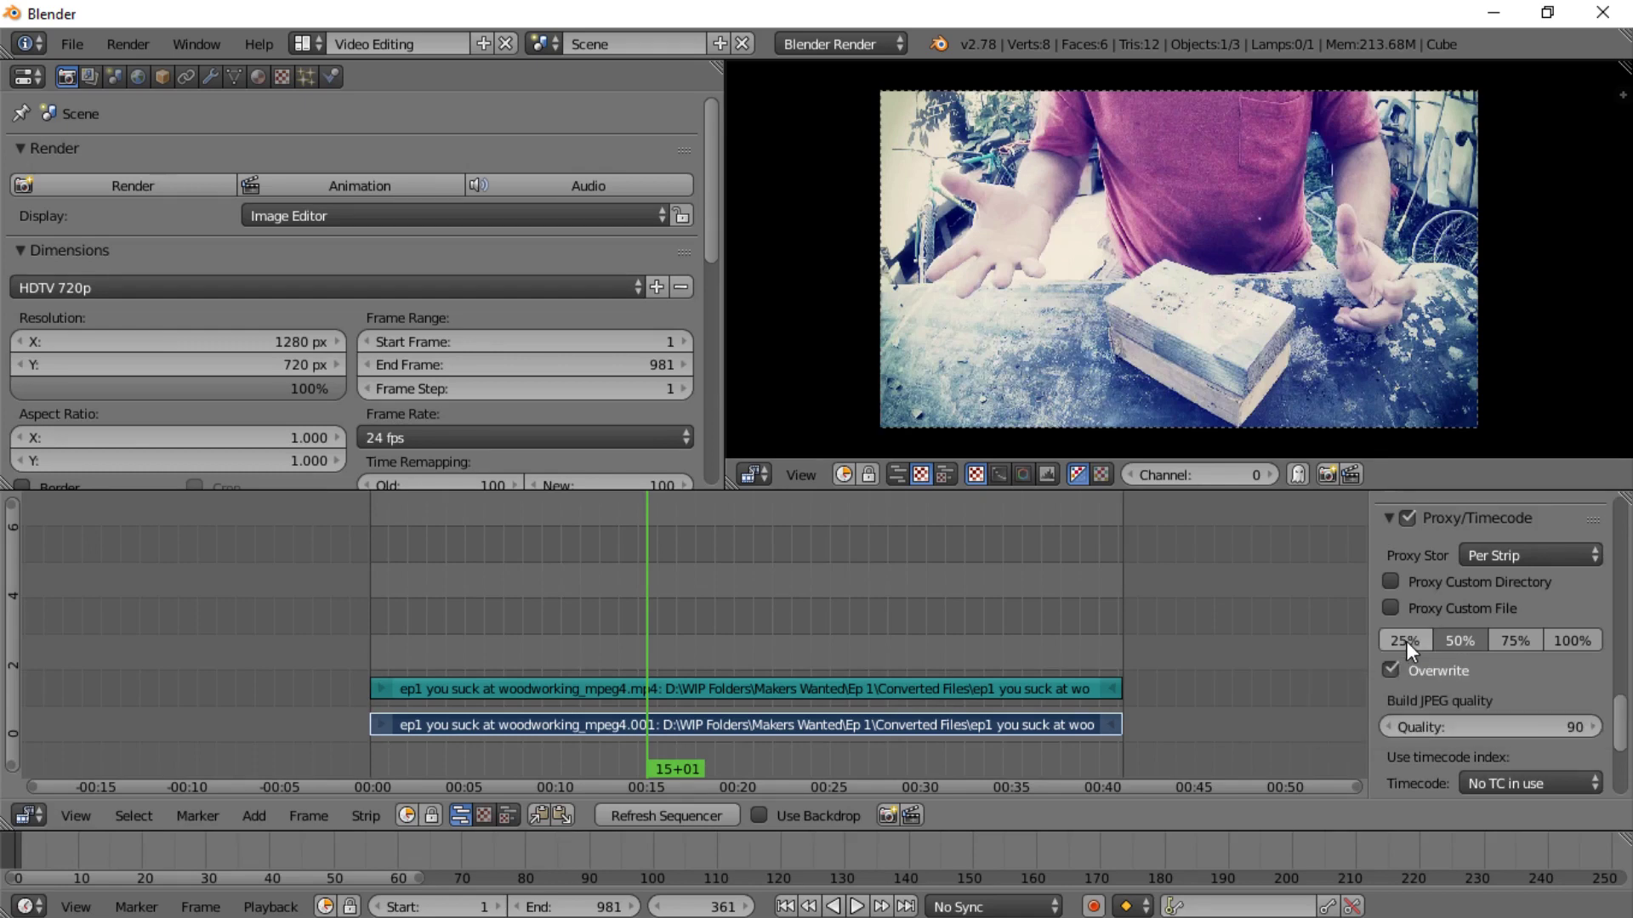
# - Run Rebuild Proxy and Timecode Indices for the woodworking clip strip
pyautogui.scroll(-5, 1449, 655)
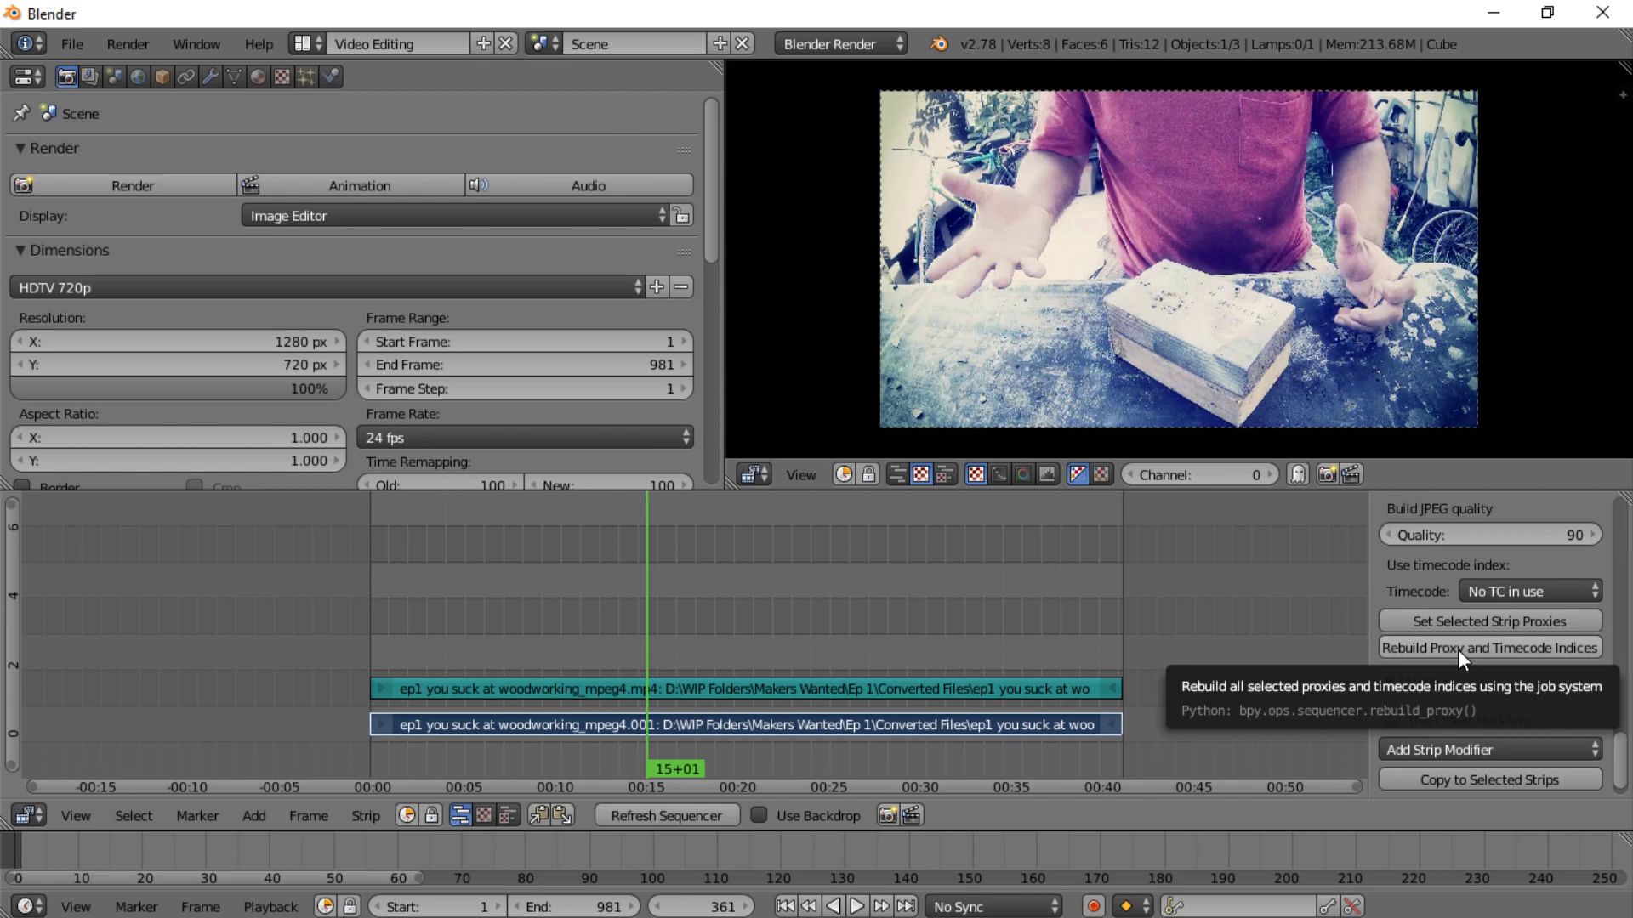
pyautogui.click(1458, 649)
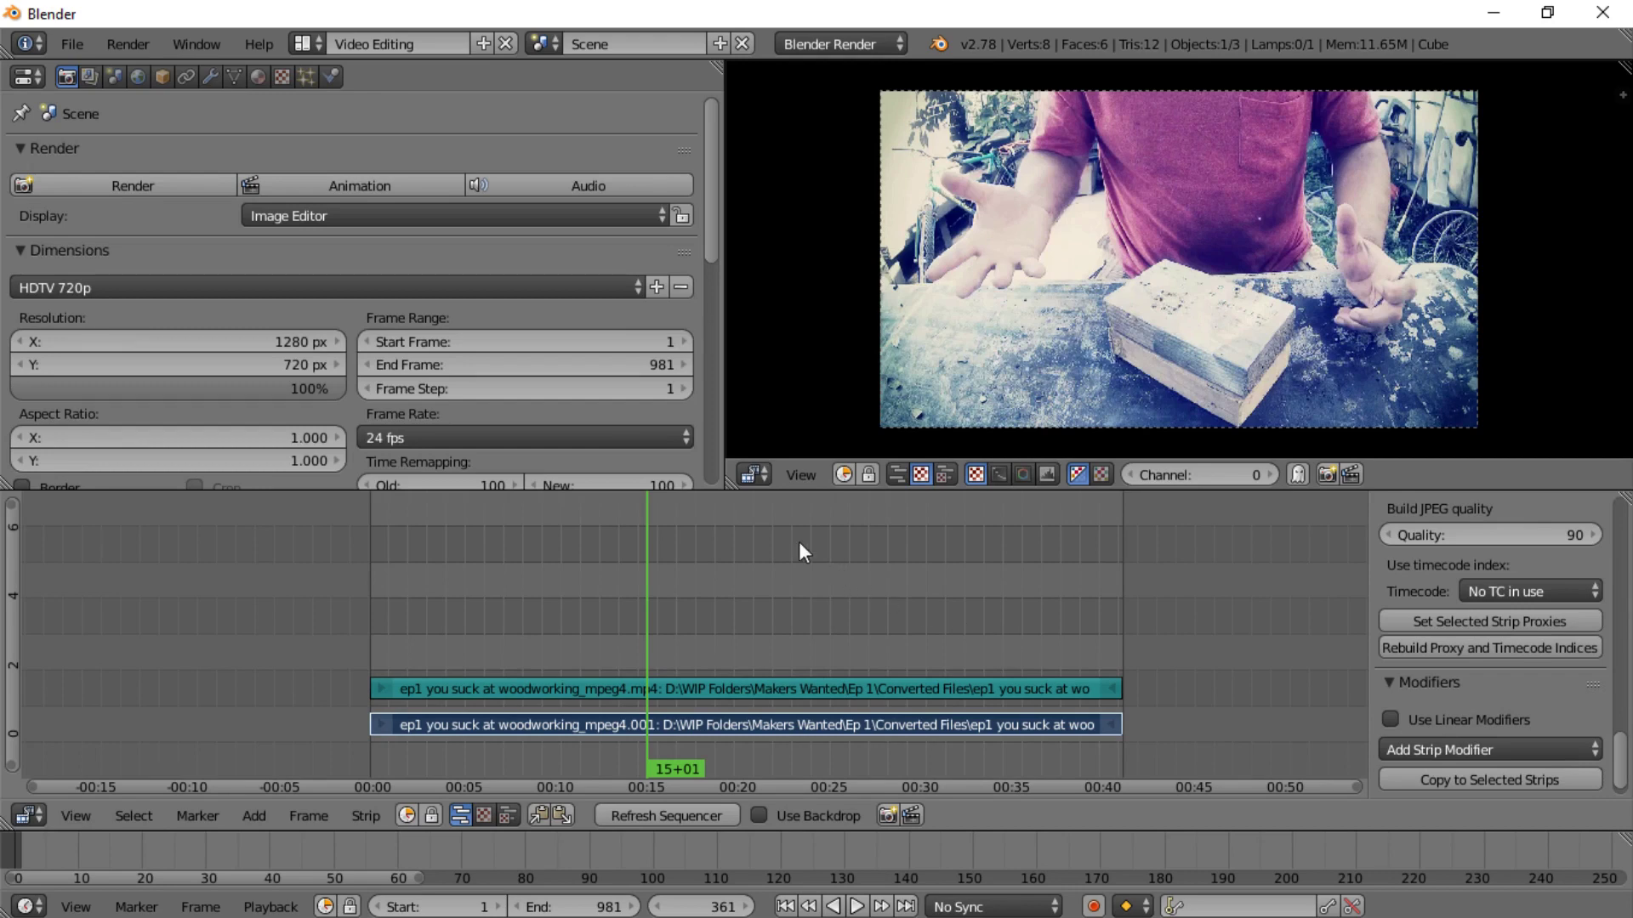
# - Set the preview's Proxy render size to Proxy size 50% and move to frame 221
pyautogui.click(810, 485)
pyautogui.click(830, 446)
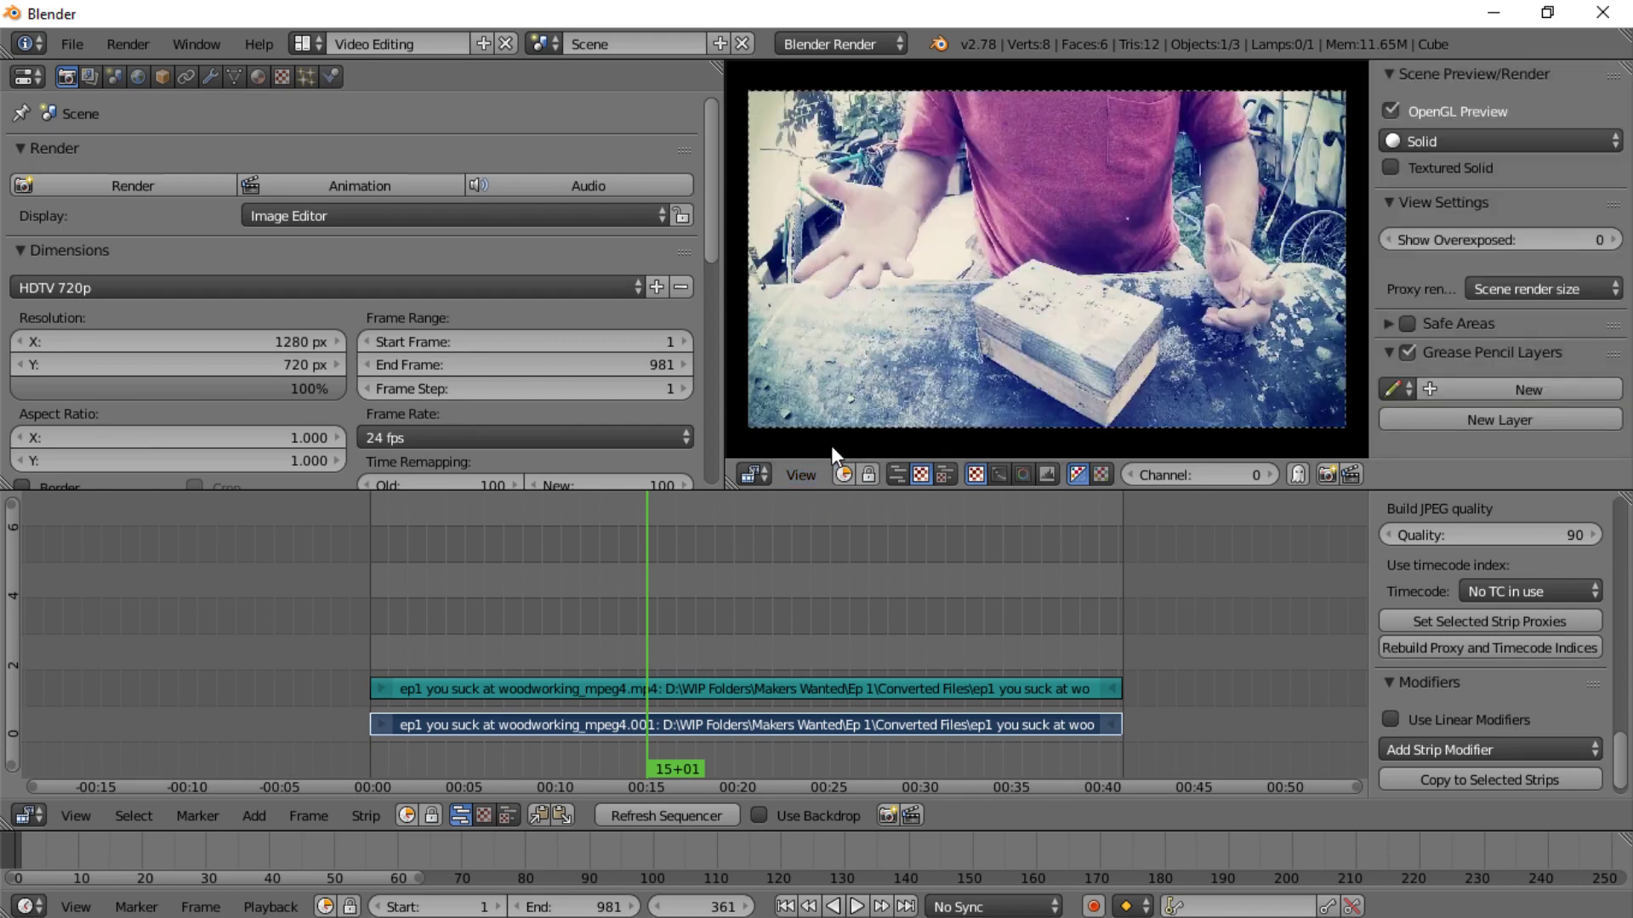
pyautogui.click(1558, 287)
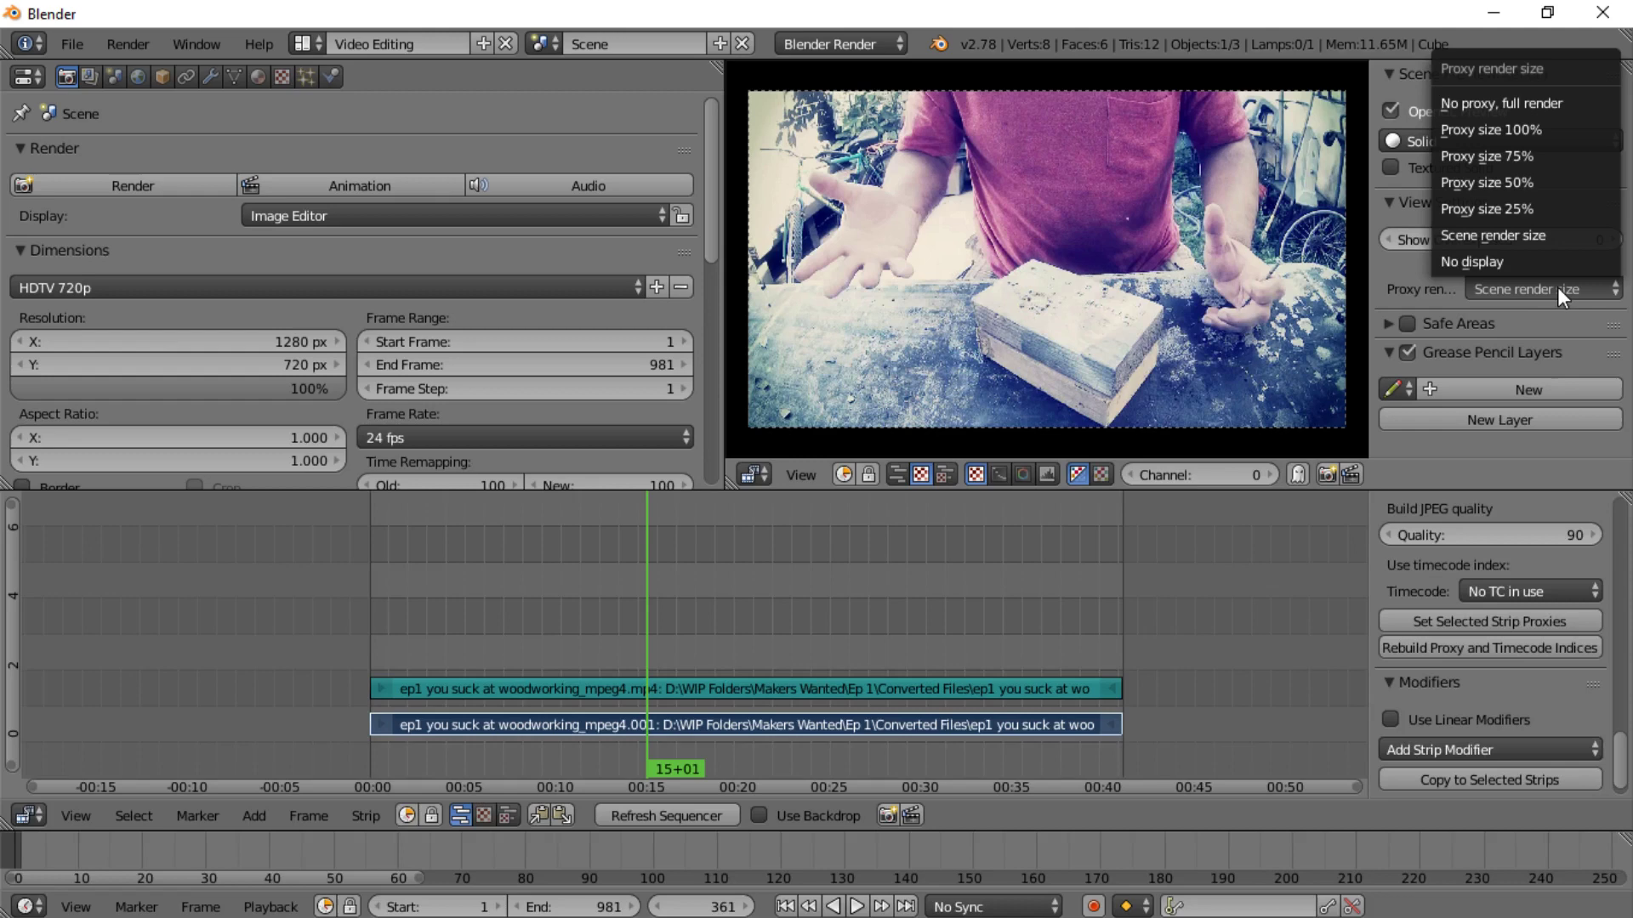
pyautogui.click(1522, 189)
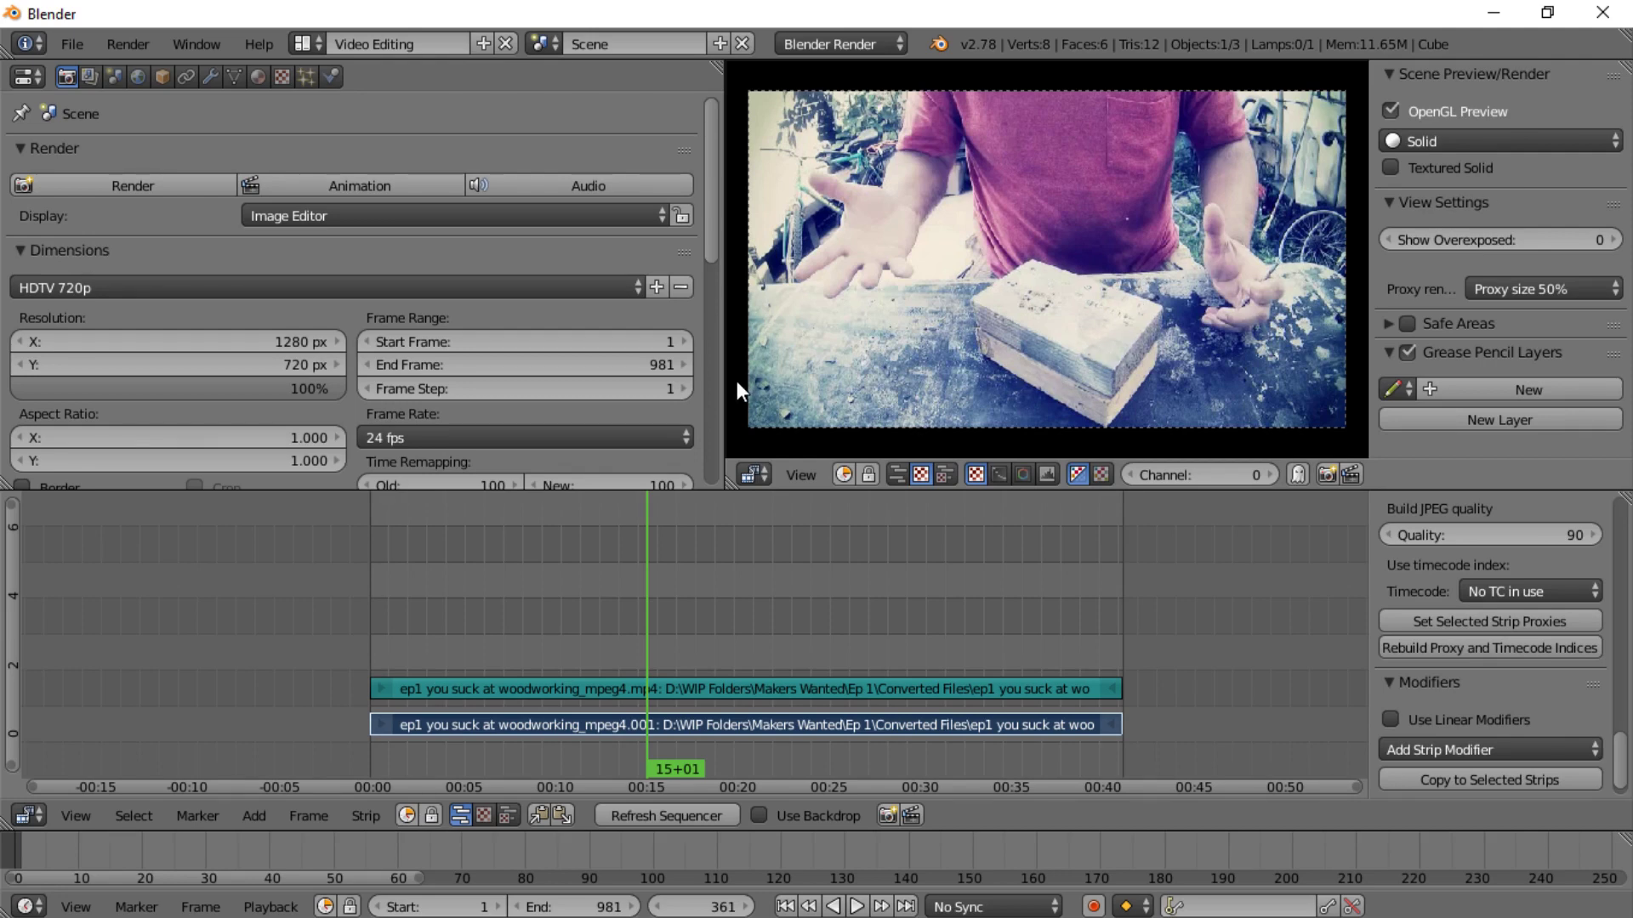
pyautogui.click(539, 642)
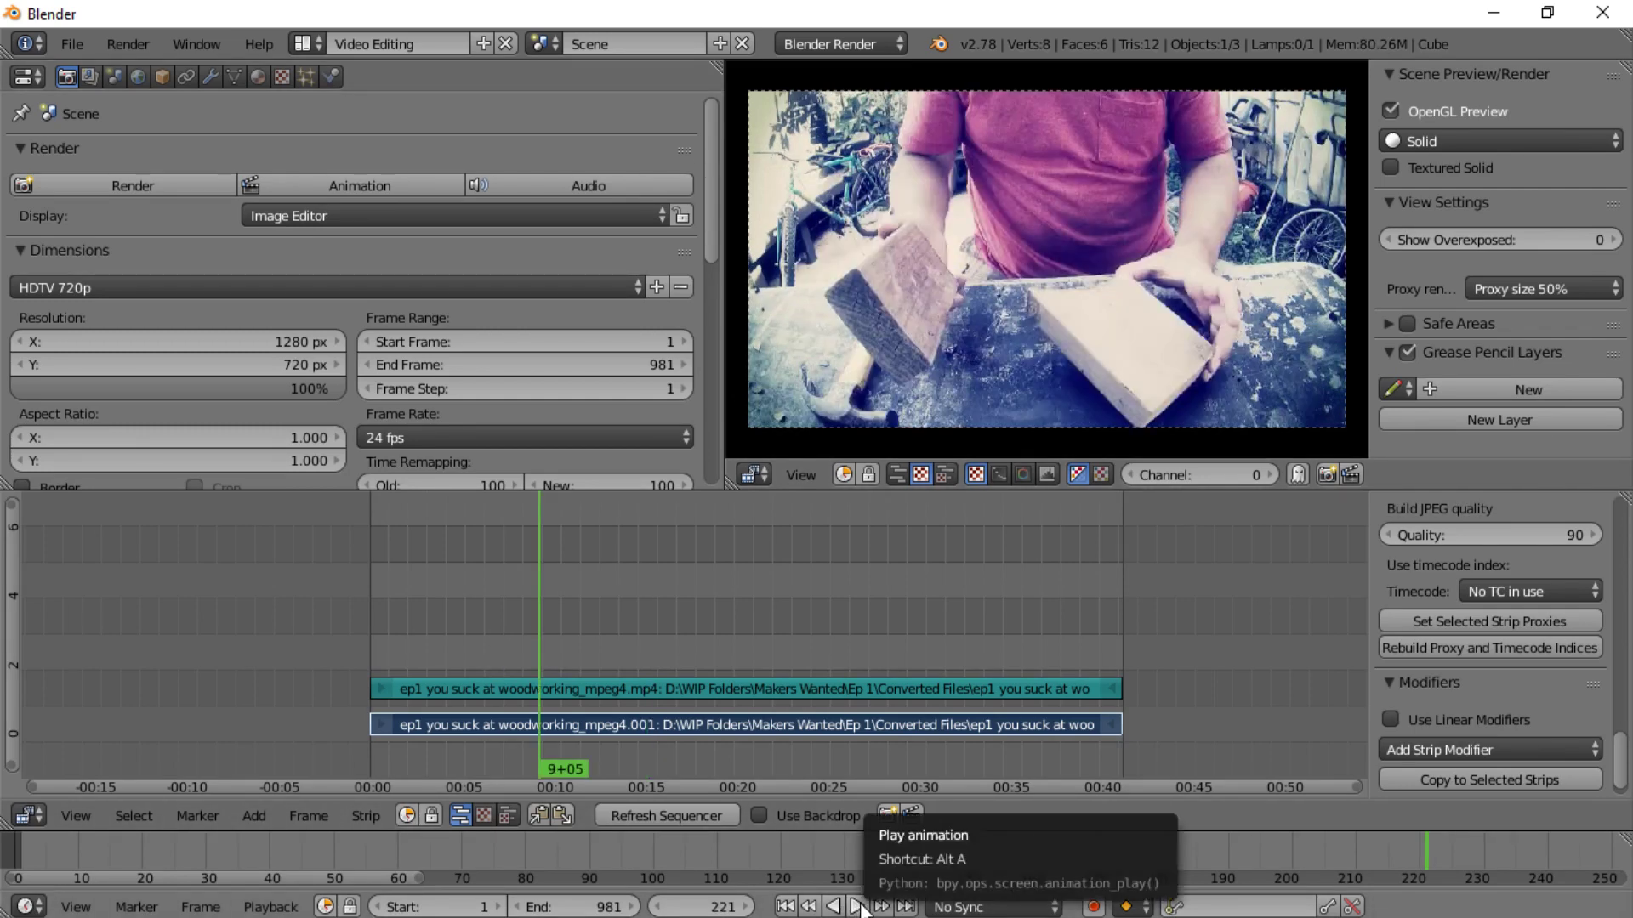
# - Play the clip at proxy resolution, stop at frame 337, and scrub back to frame 79
pyautogui.click(857, 906)
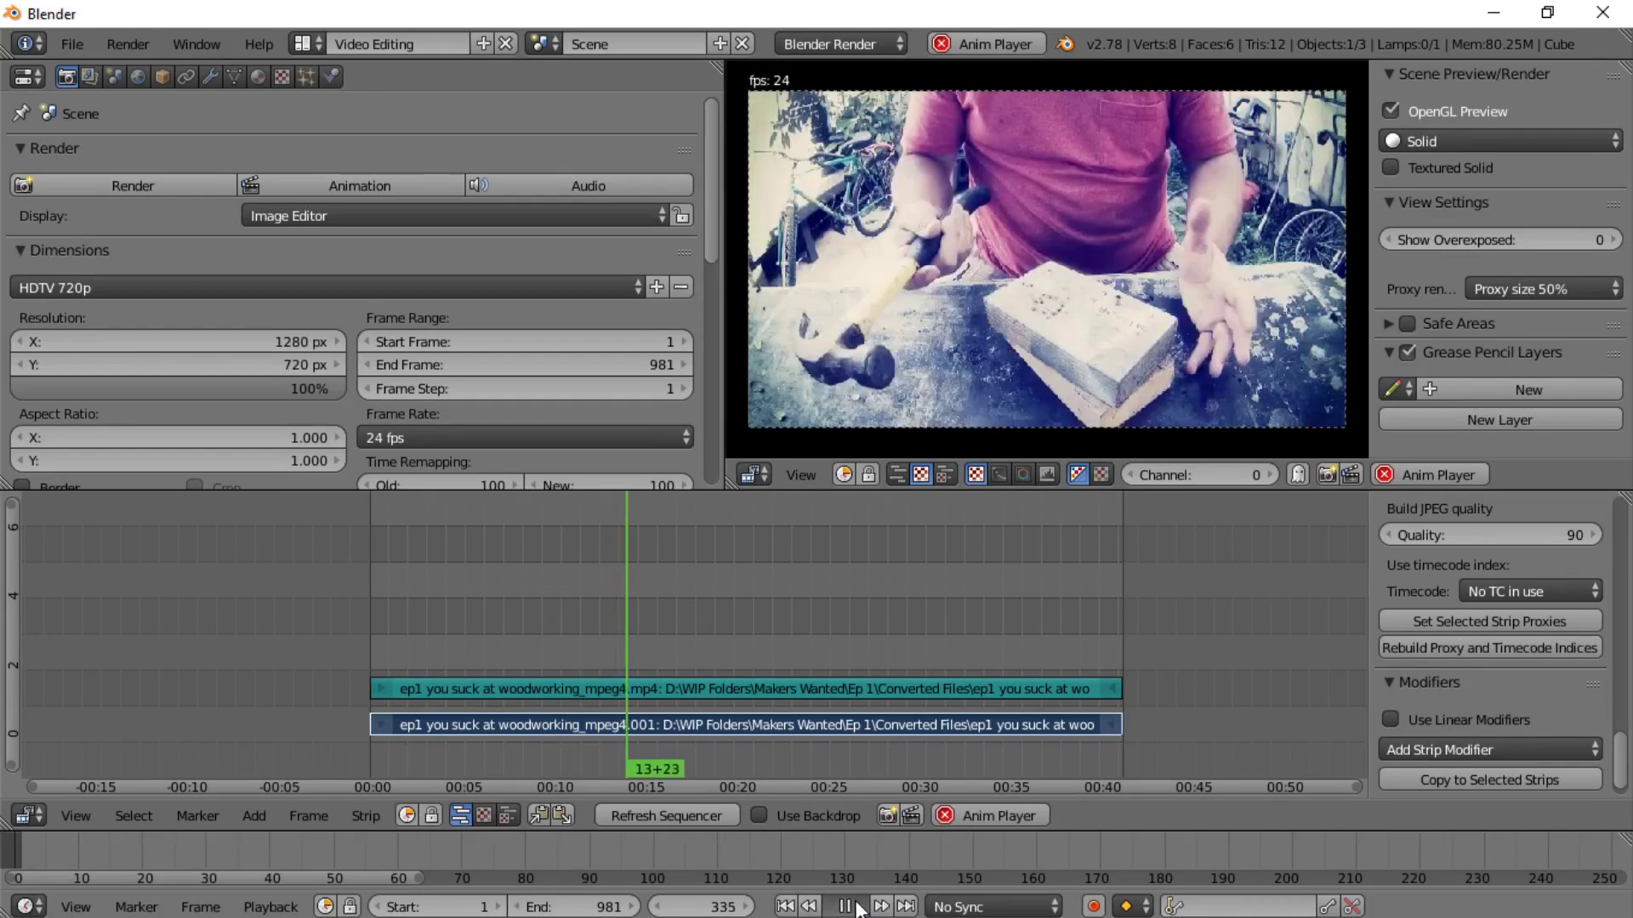
pyautogui.click(845, 907)
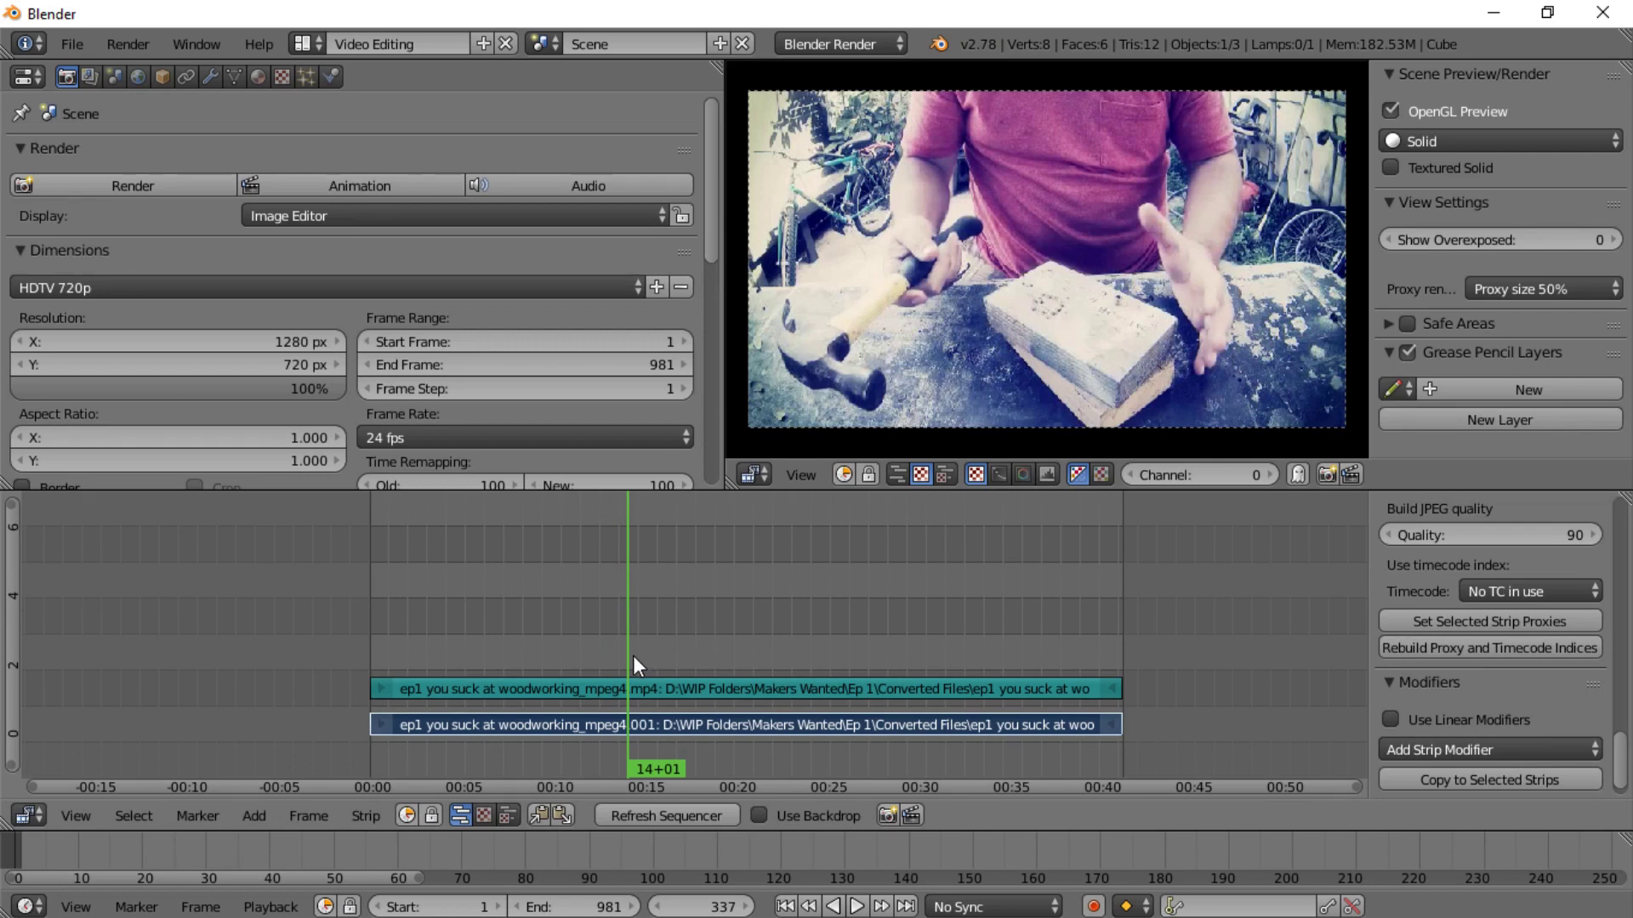
pyautogui.moveTo(630, 656); pyautogui.dragTo(452, 658)
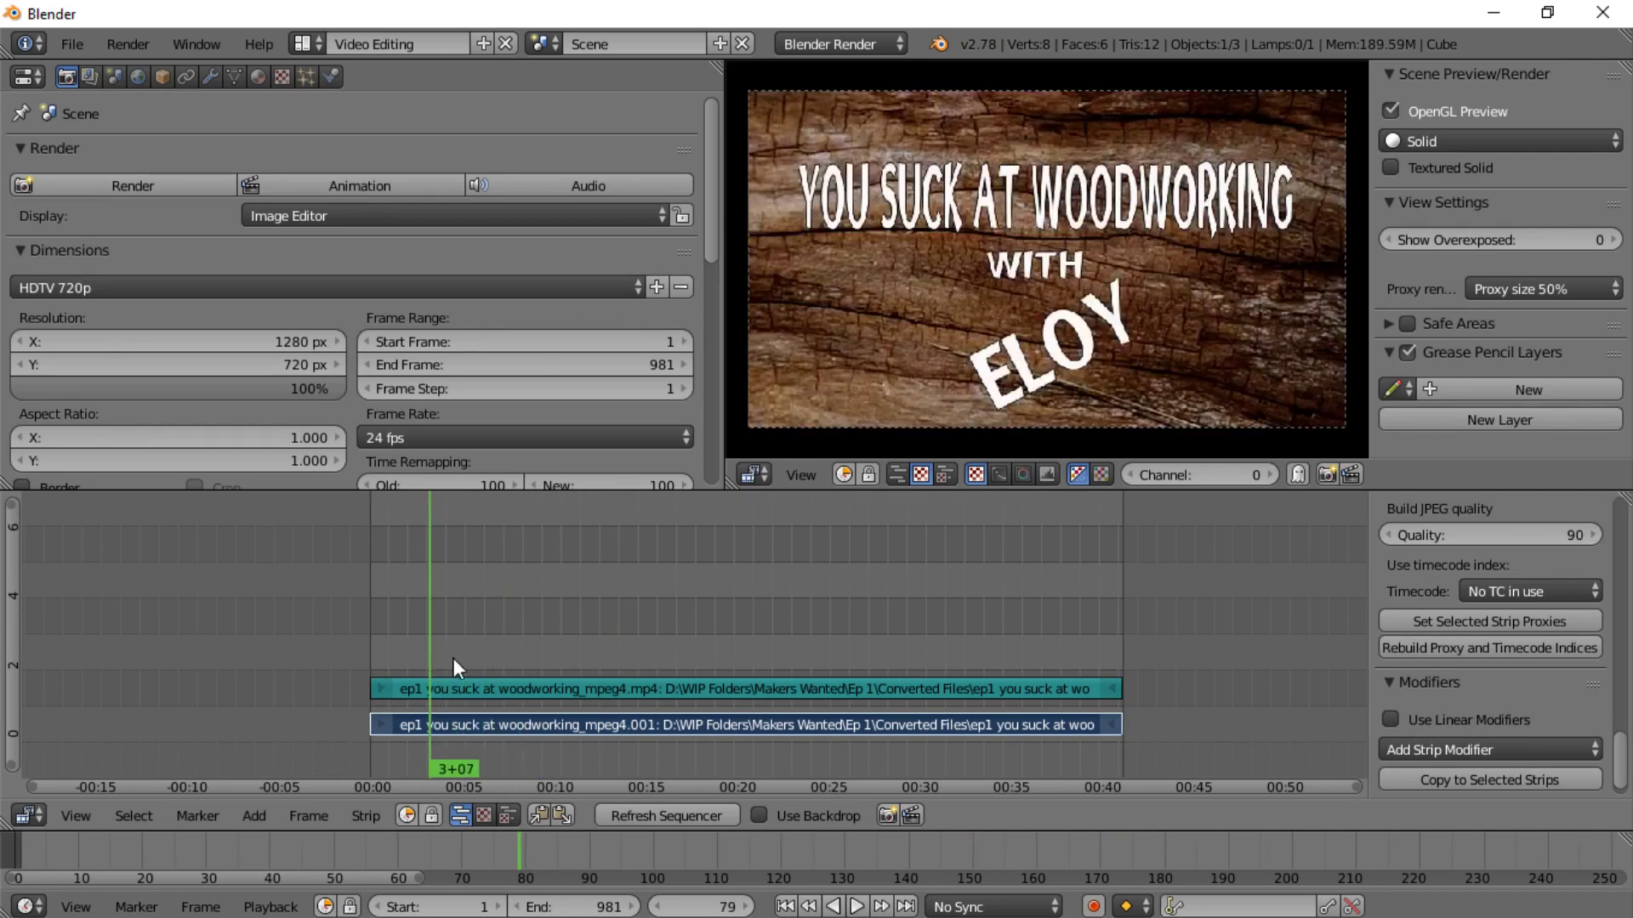
# - Select the upper sound strip and tick Draw Waveform in its Sound panel
pyautogui.rightClick(665, 691)
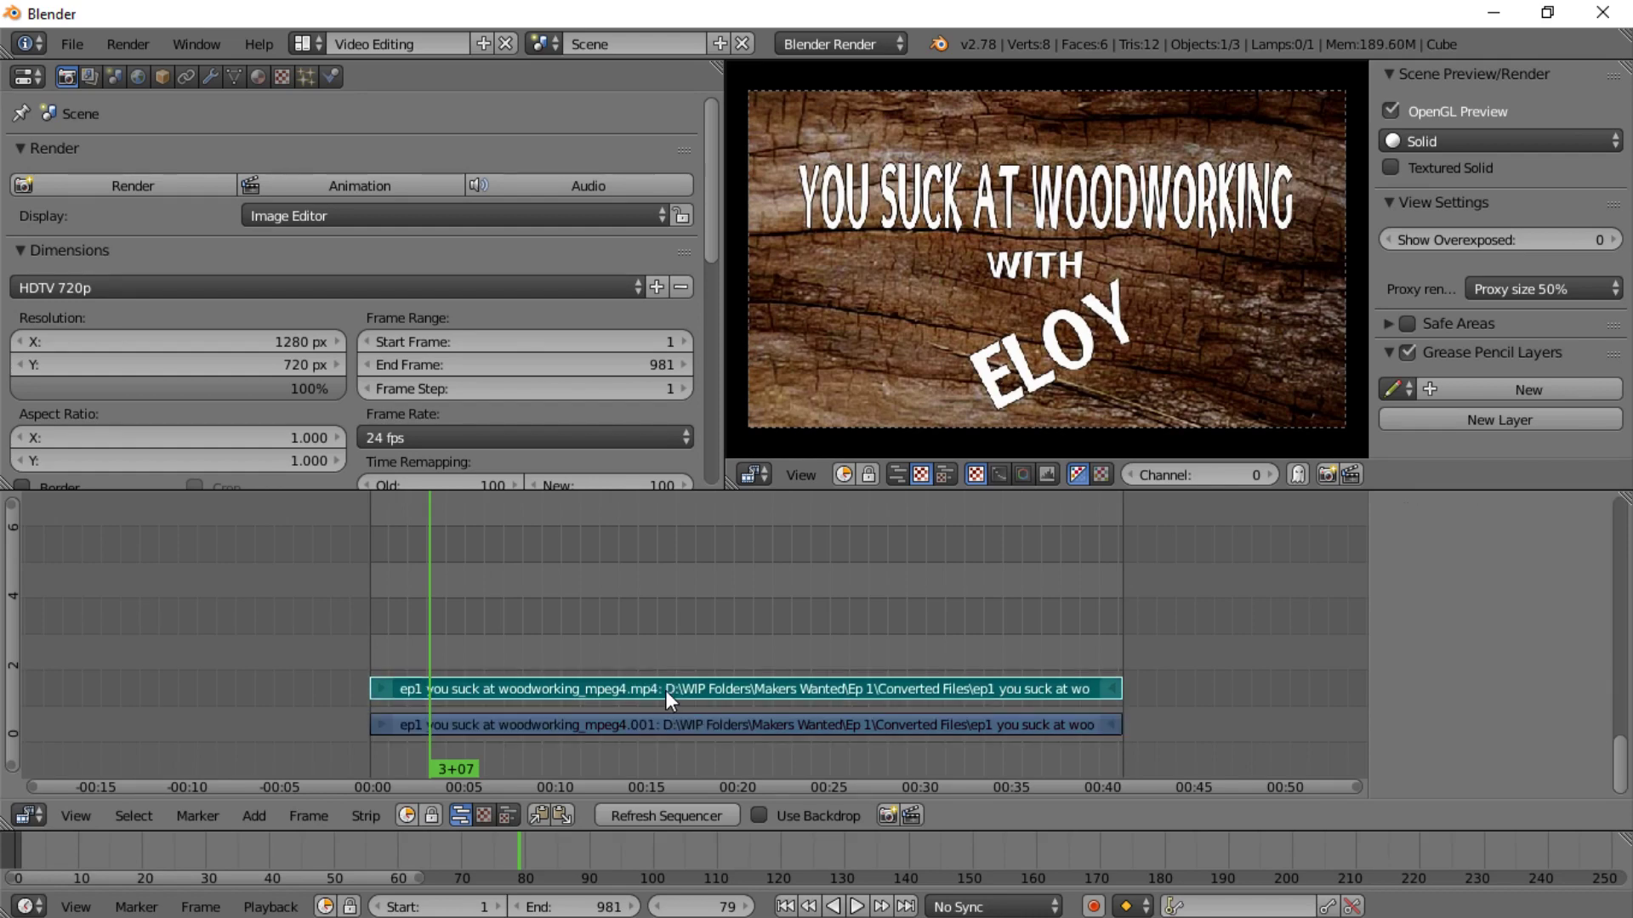
pyautogui.keyDown('shift'); pyautogui.rightClick(730, 724); pyautogui.keyUp('shift')
pyautogui.rightClick(741, 694)
pyautogui.keyDown('shift'); pyautogui.rightClick(745, 727); pyautogui.keyUp('shift')
pyautogui.rightClick(758, 691)
pyautogui.moveTo(1626, 769)
pyautogui.mouseDown()
pyautogui.moveTo(1626, 534)
pyautogui.moveTo(1626, 596)
pyautogui.mouseUp()
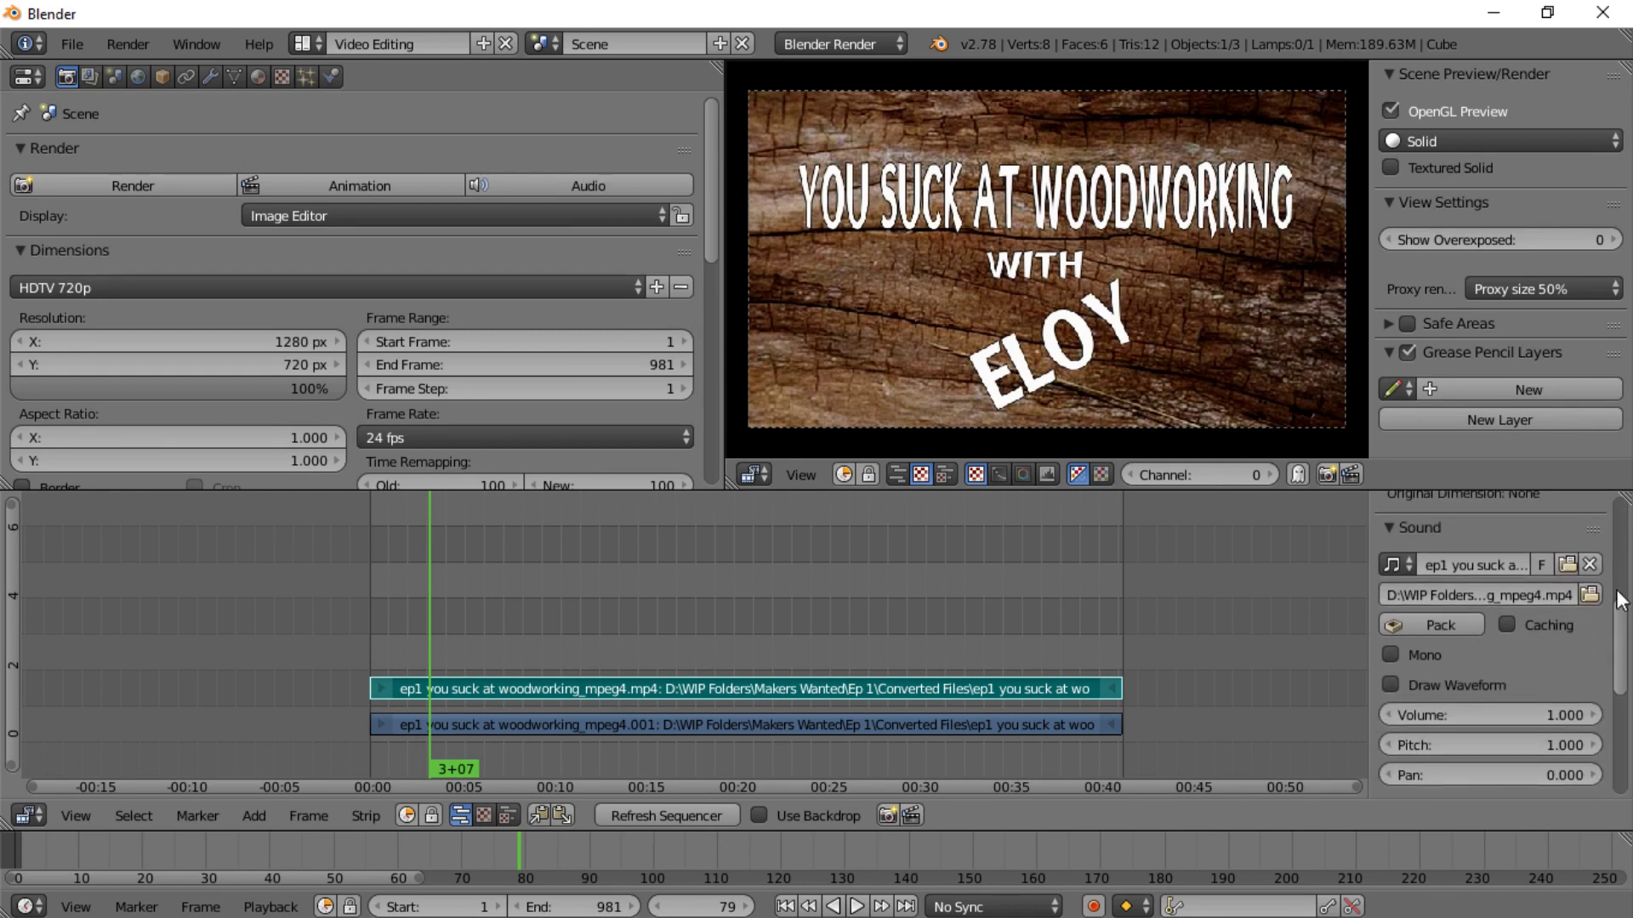
pyautogui.click(1390, 685)
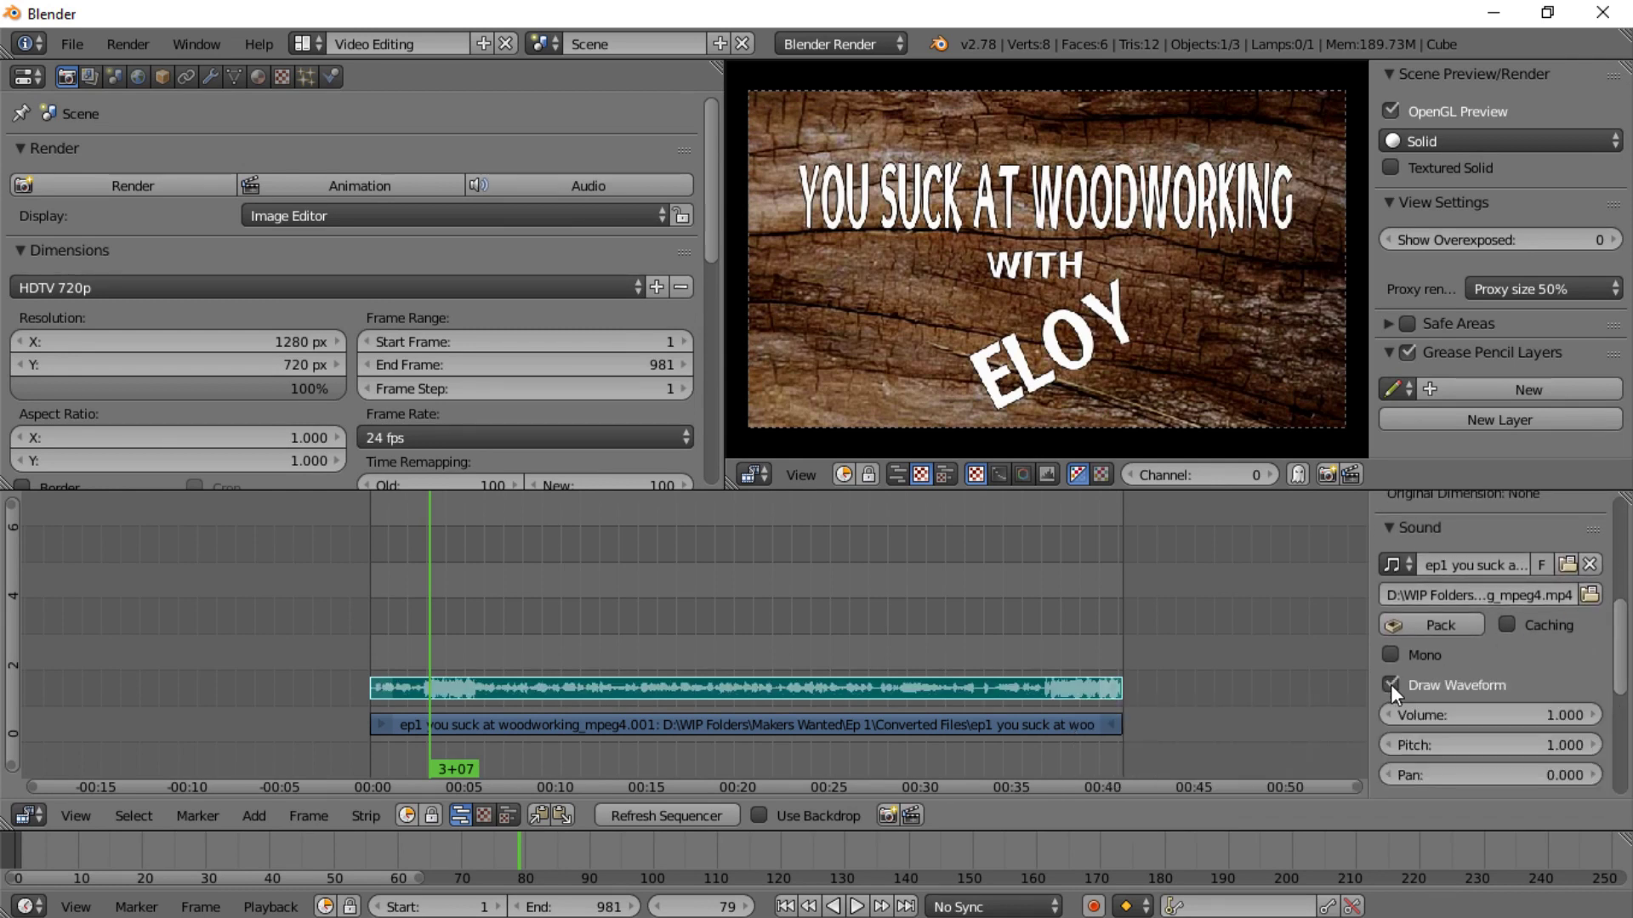